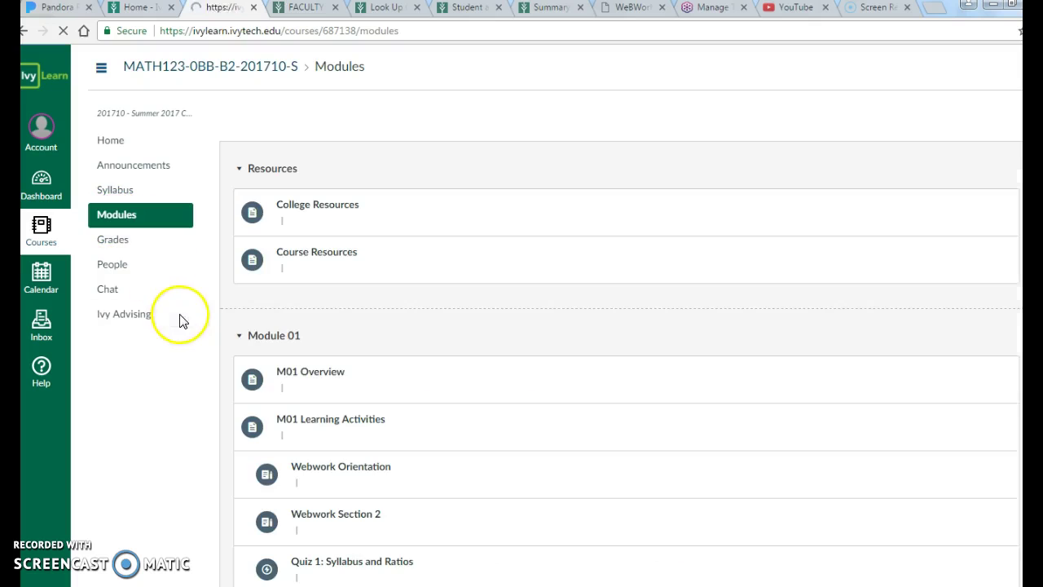
# - Follow the homework link in Module 01's Webwork Orientation assignment and sign in to the MATH123-0BB-B2-201710 WeBWorK course with the saved credentials
pyautogui.scroll(-2, 508, 403)
pyautogui.scroll(-1, 507, 403)
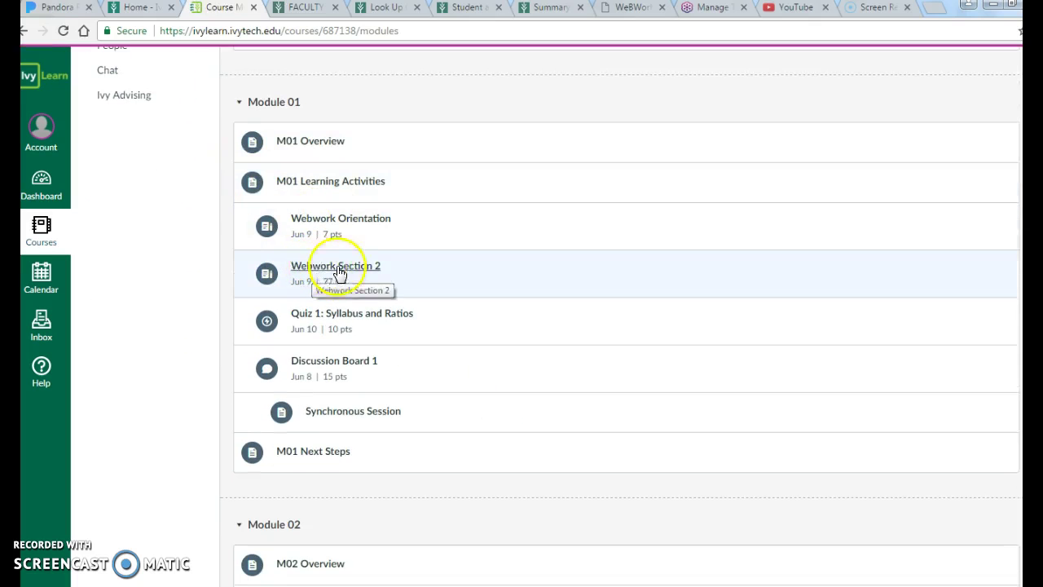
pyautogui.click(306, 222)
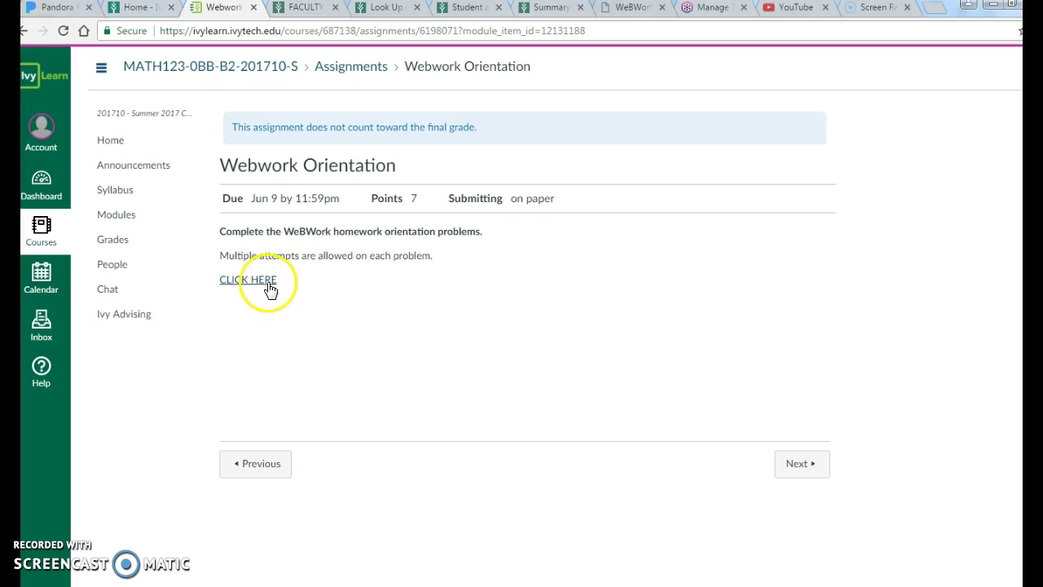
pyautogui.click(249, 279)
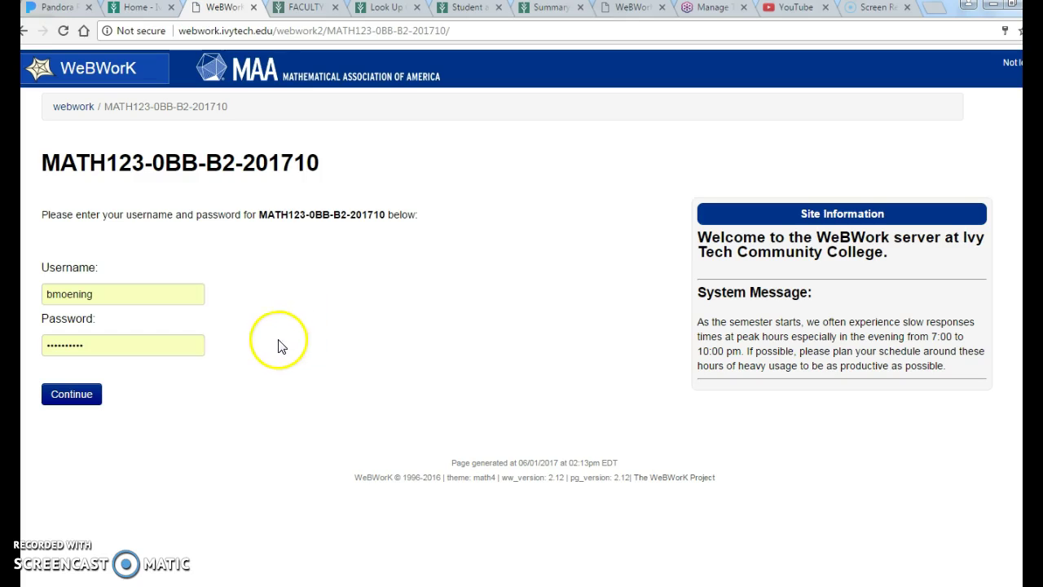
pyautogui.click(640, 7)
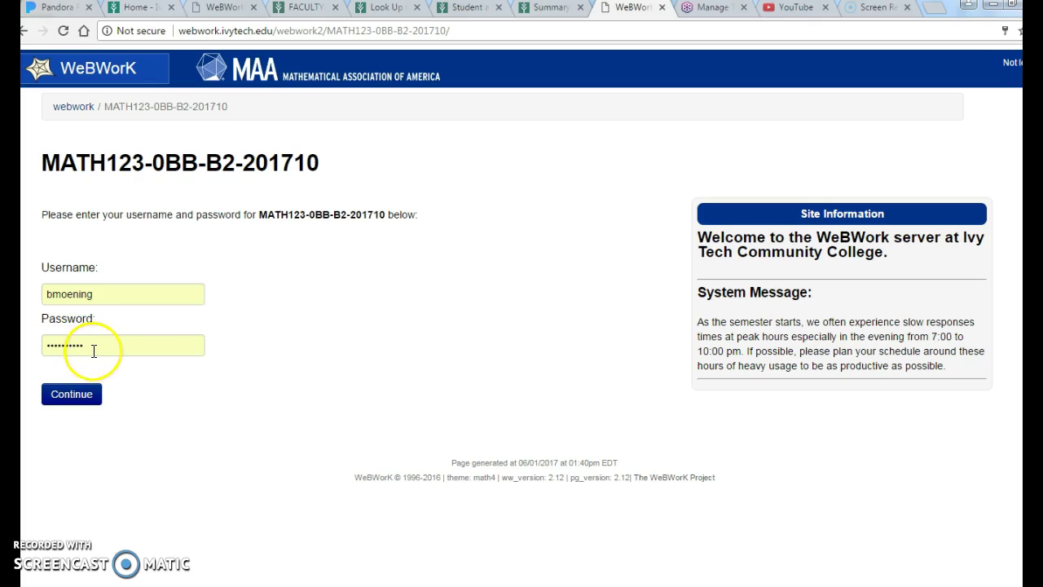
pyautogui.click(75, 395)
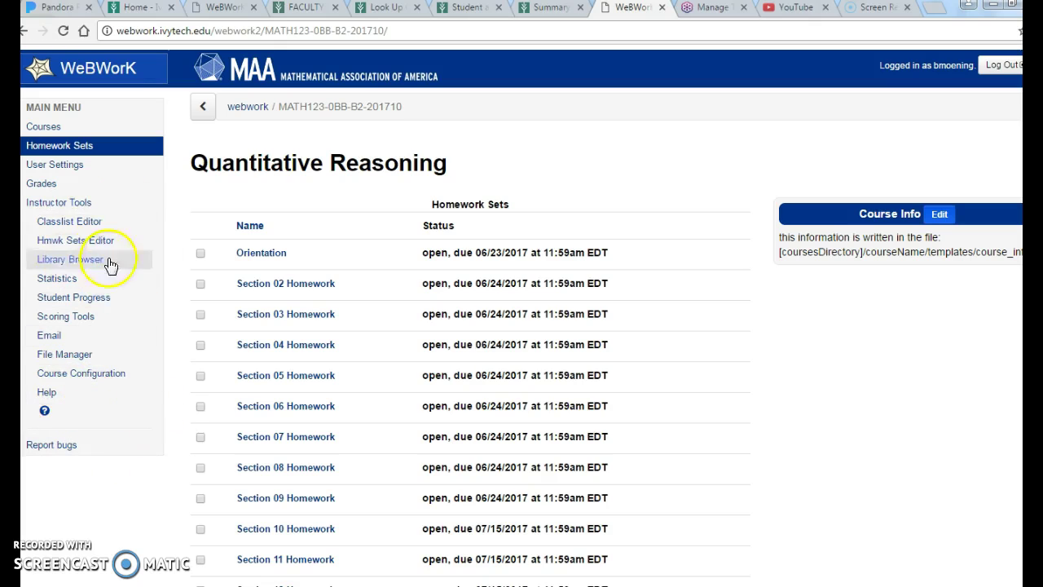
# - Open the User Settings page and examine the fields for changing the password
pyautogui.click(59, 167)
pyautogui.click(450, 249)
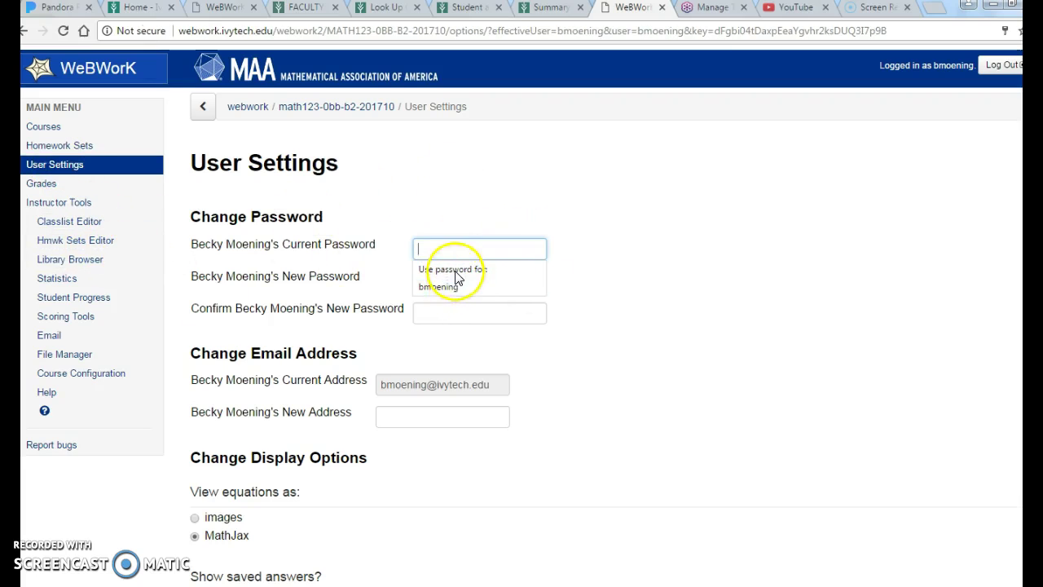
pyautogui.click(697, 269)
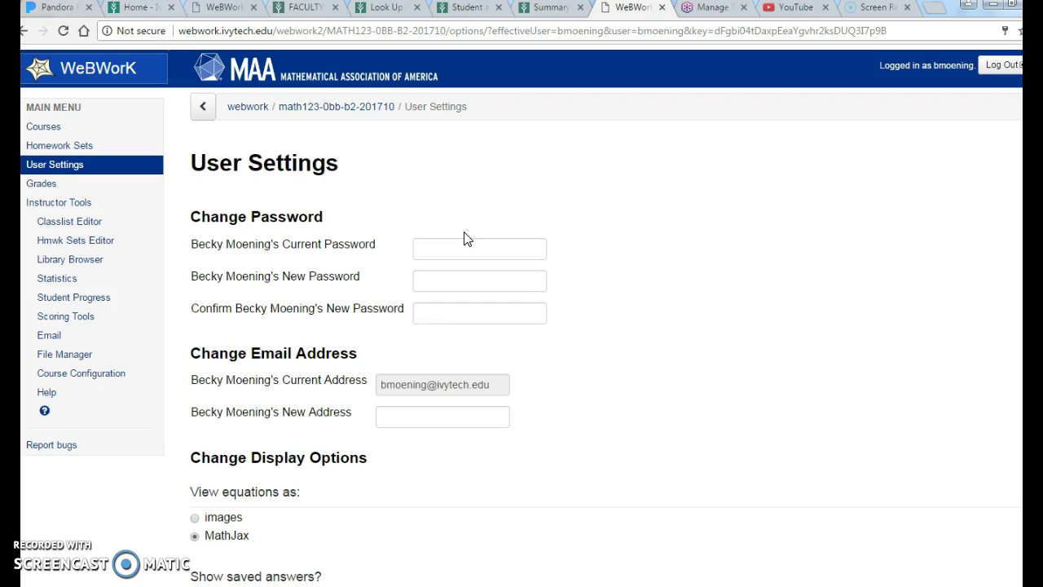
pyautogui.click(658, 228)
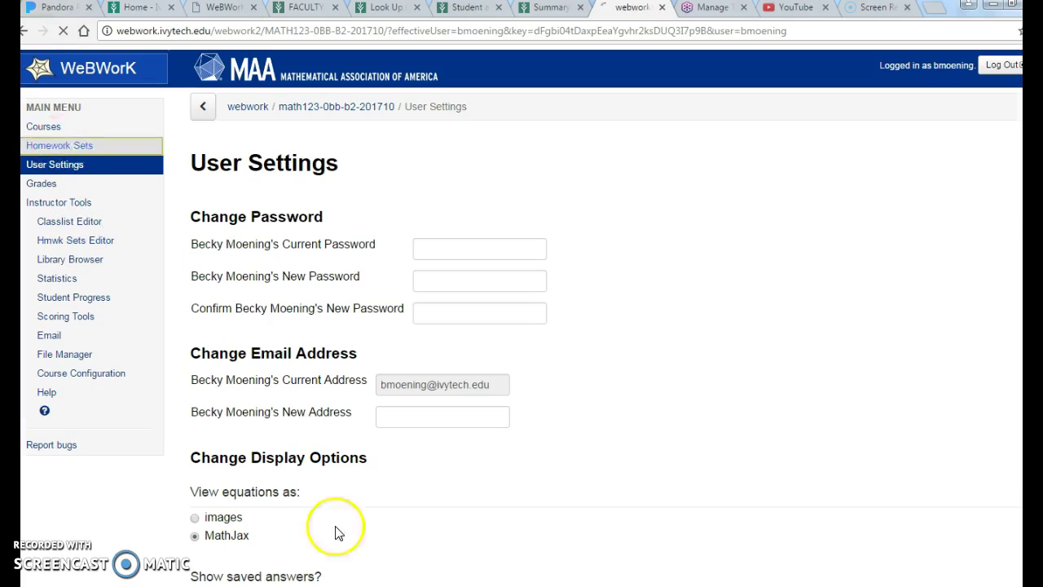
# - View the problem lists of the Orientation set and the Section 02 Homework set
pyautogui.click(52, 145)
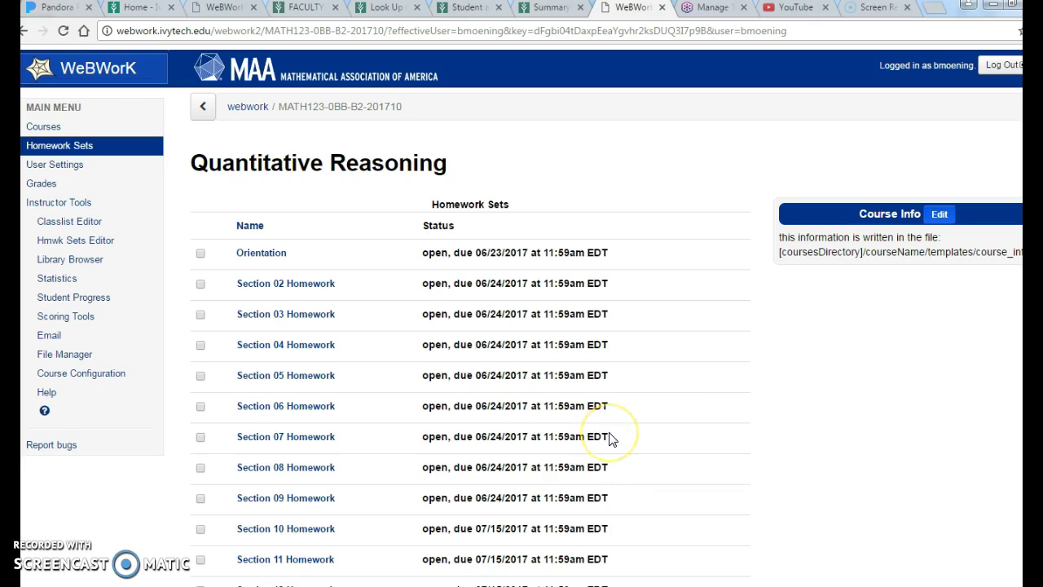
pyautogui.click(262, 255)
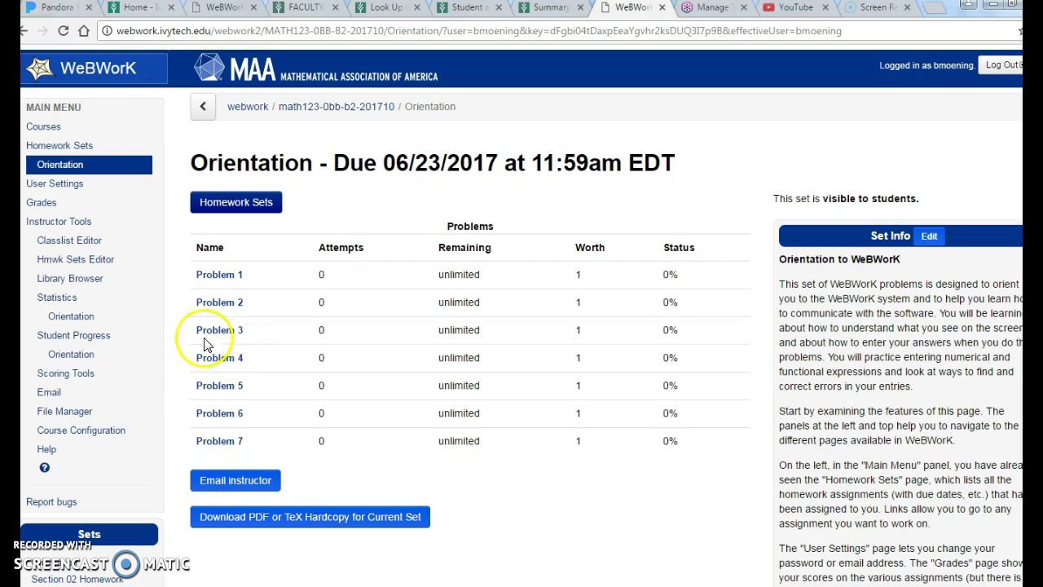
pyautogui.click(65, 145)
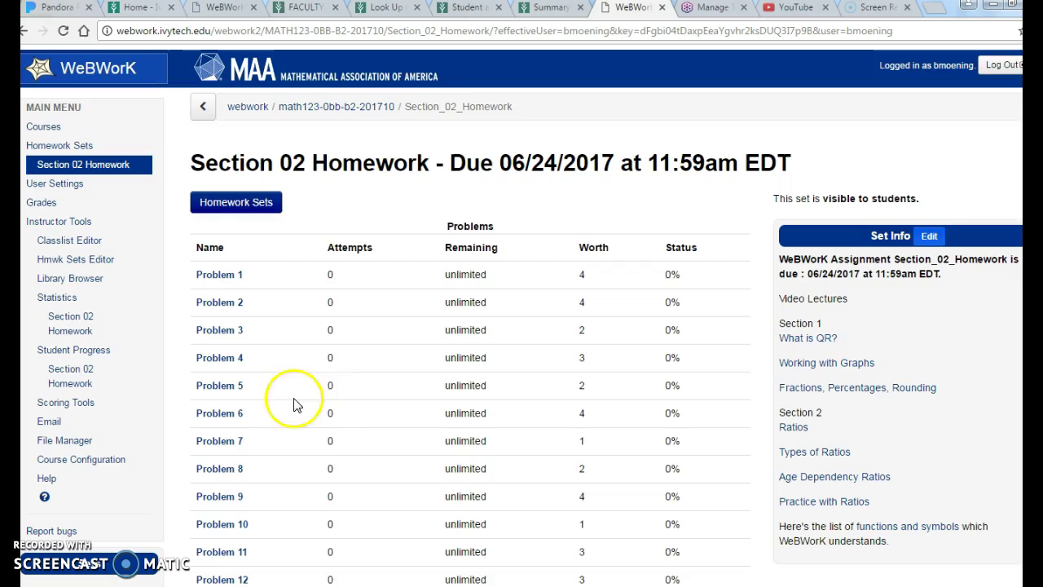
pyautogui.scroll(-5, 353, 410)
pyautogui.scroll(4, 424, 412)
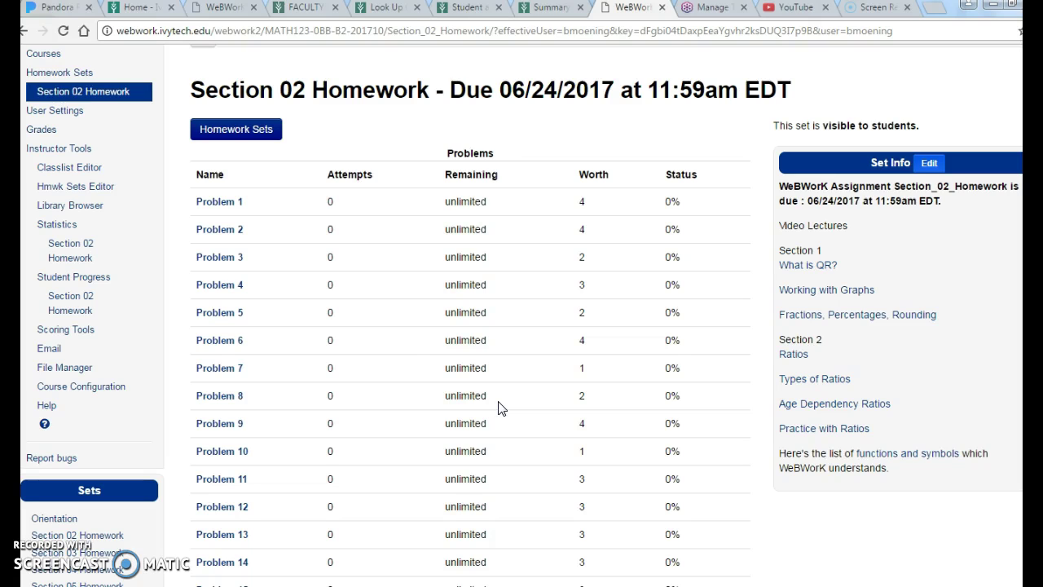
pyautogui.scroll(-2, 249, 435)
pyautogui.scroll(3, 229, 476)
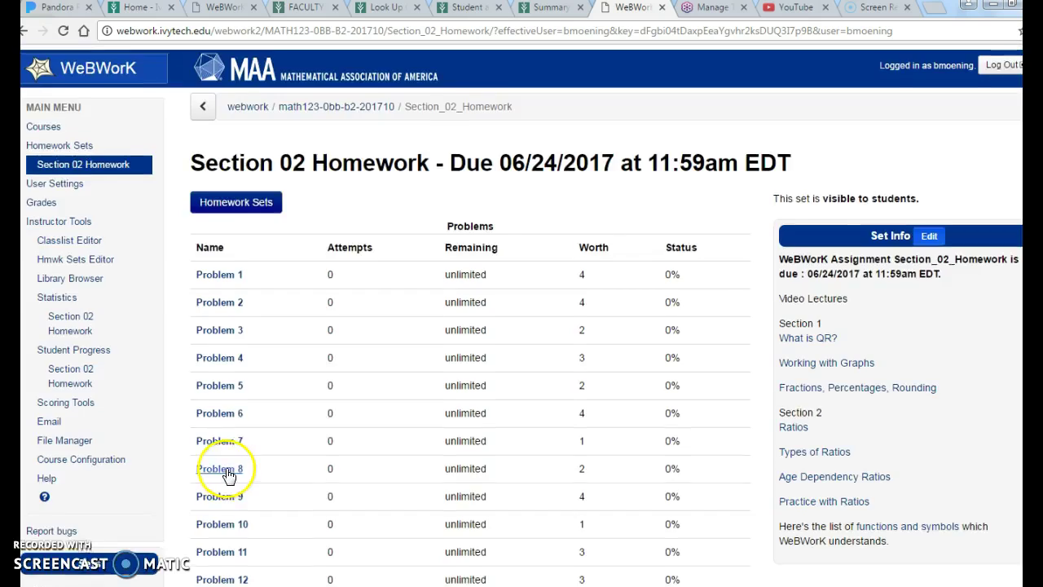
# - Open Problem 18 of Section 02 Homework and examine its age distribution table, question sections and answer options
pyautogui.scroll(-4, 228, 476)
pyautogui.click(233, 462)
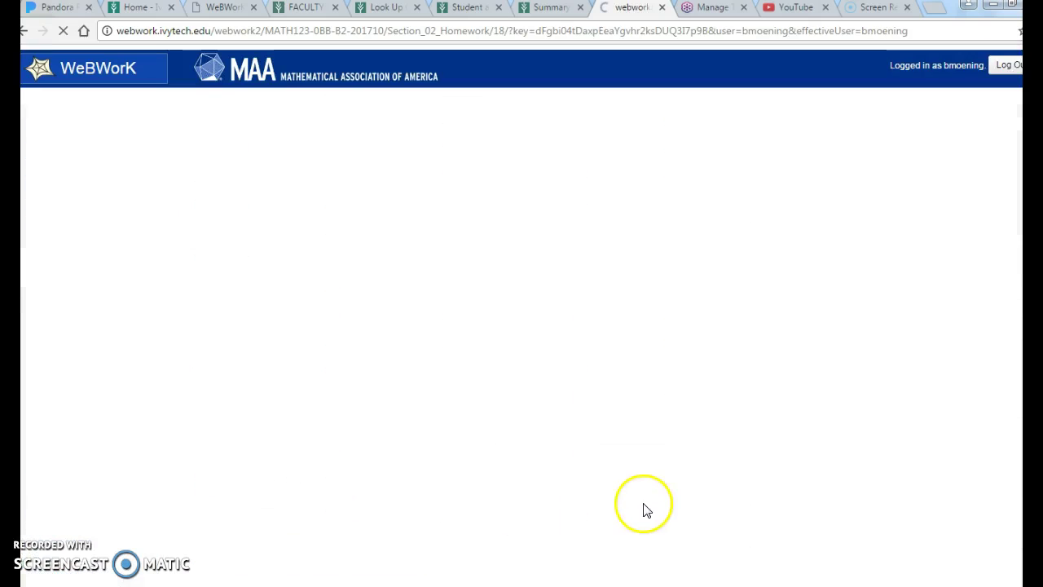
pyautogui.scroll(-5, 681, 440)
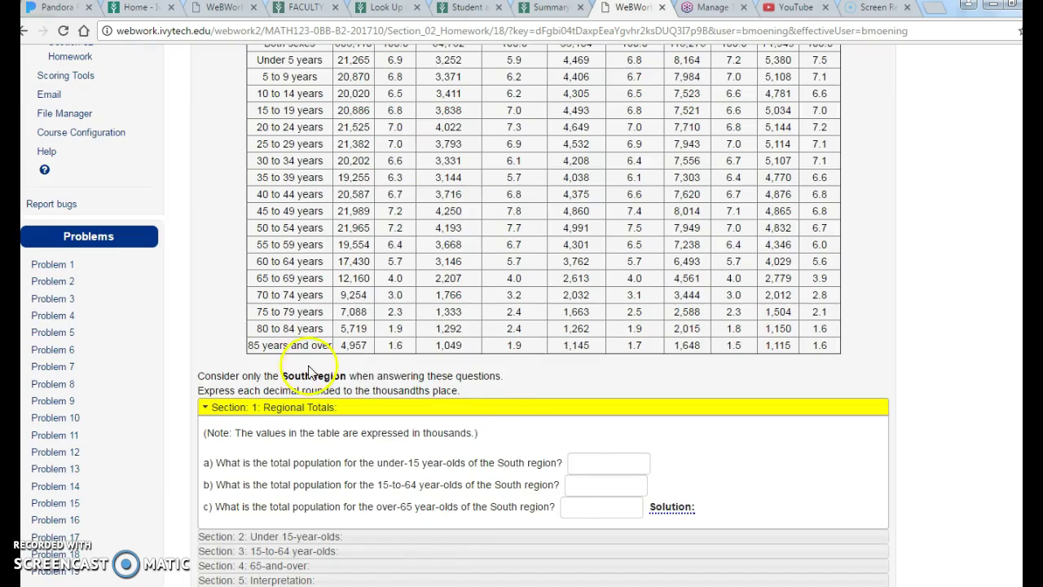
pyautogui.scroll(-4, 525, 469)
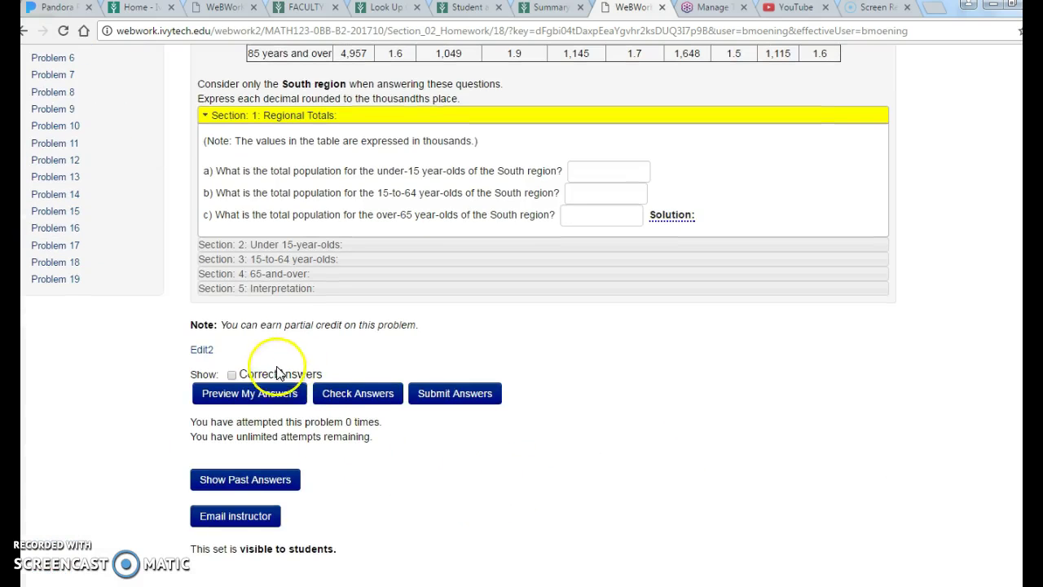
pyautogui.scroll(9, 432, 456)
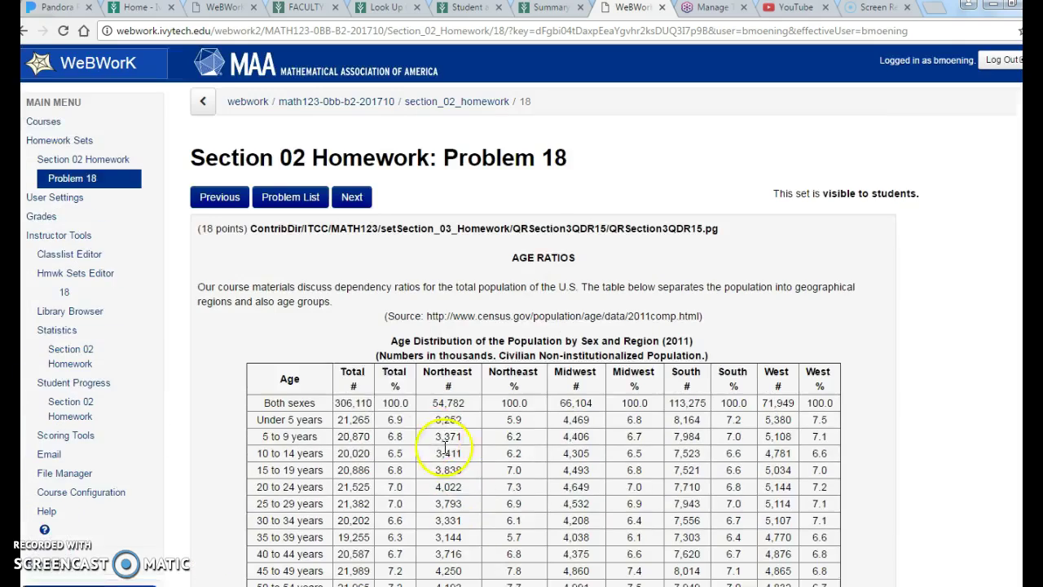
# - Return to the homework sets and open Problem 3 of Section 11 Homework
pyautogui.click(65, 142)
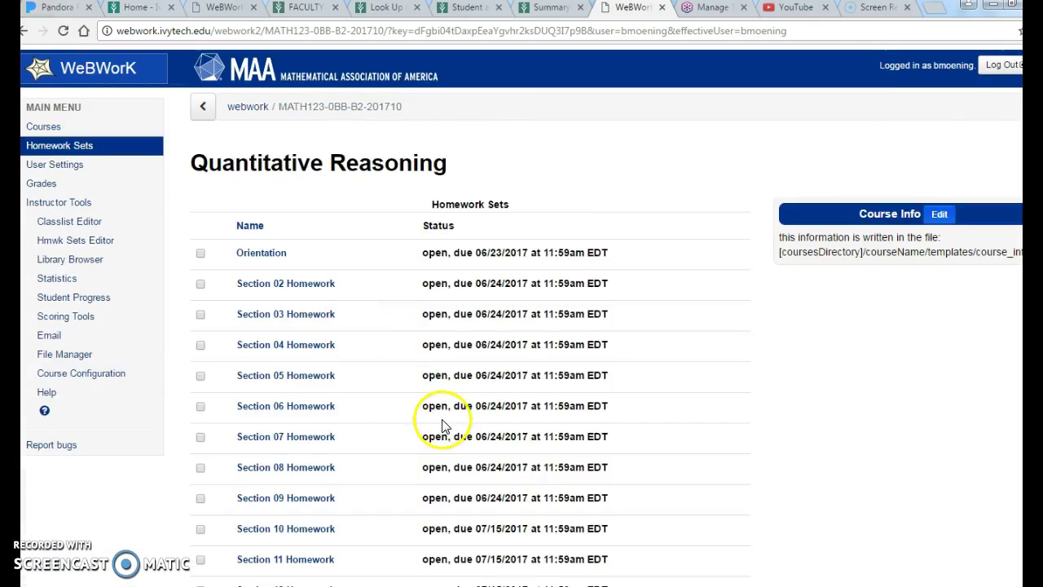
pyautogui.scroll(-4, 444, 425)
pyautogui.click(285, 269)
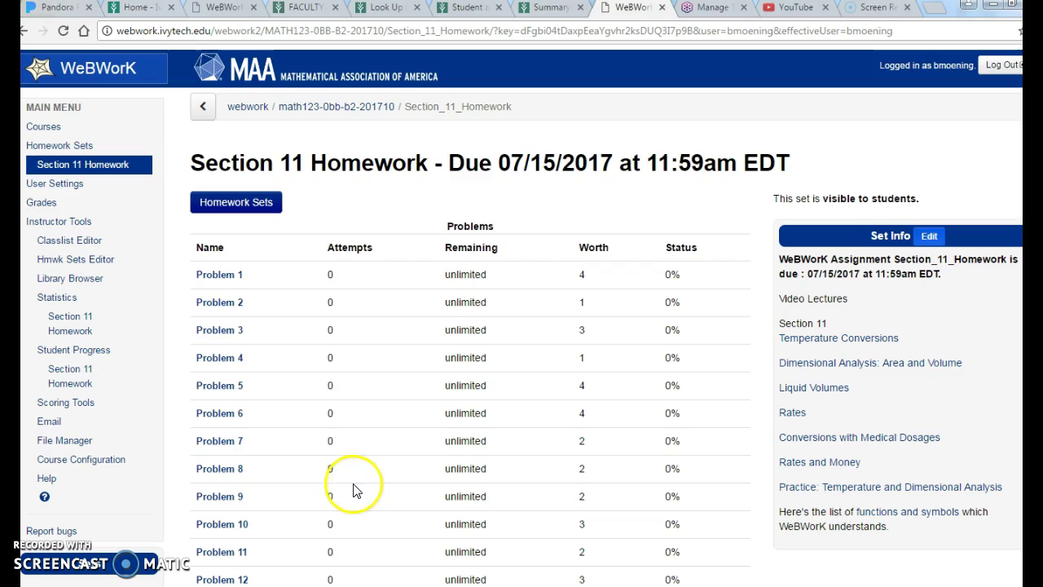
pyautogui.click(226, 329)
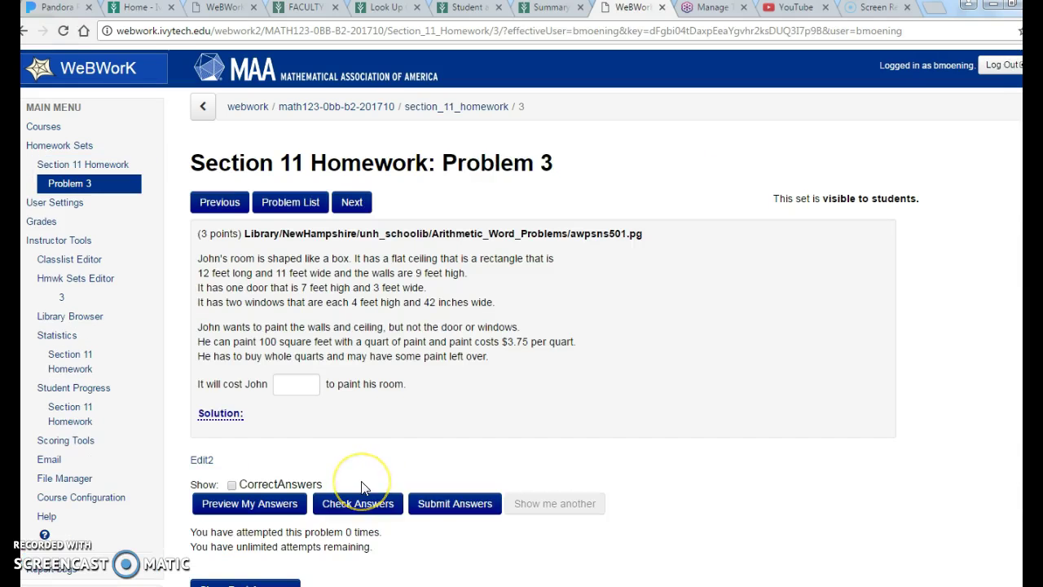
pyautogui.scroll(-1, 363, 487)
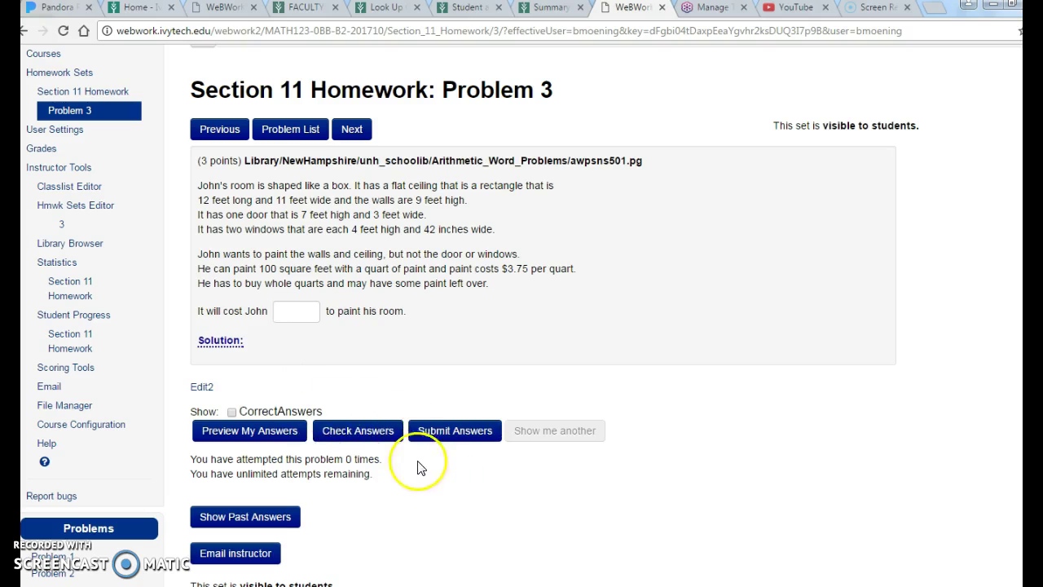
# - Submit 4 as the cost of painting John's room
pyautogui.click(301, 318)
pyautogui.write('4')
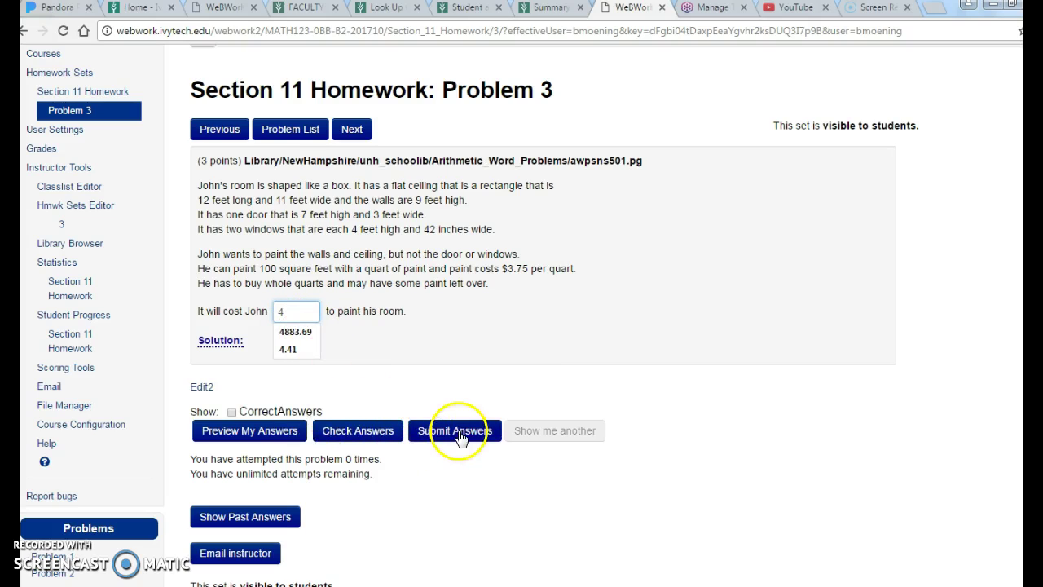
pyautogui.click(457, 434)
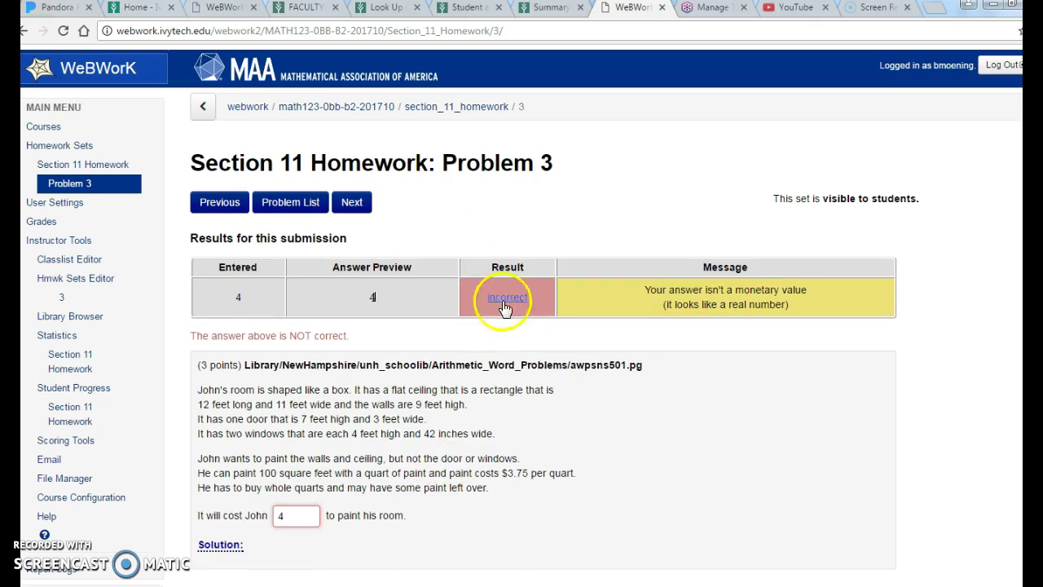
# - Change the painting cost answer to $4, preview it and submit it
pyautogui.scroll(-2, 465, 480)
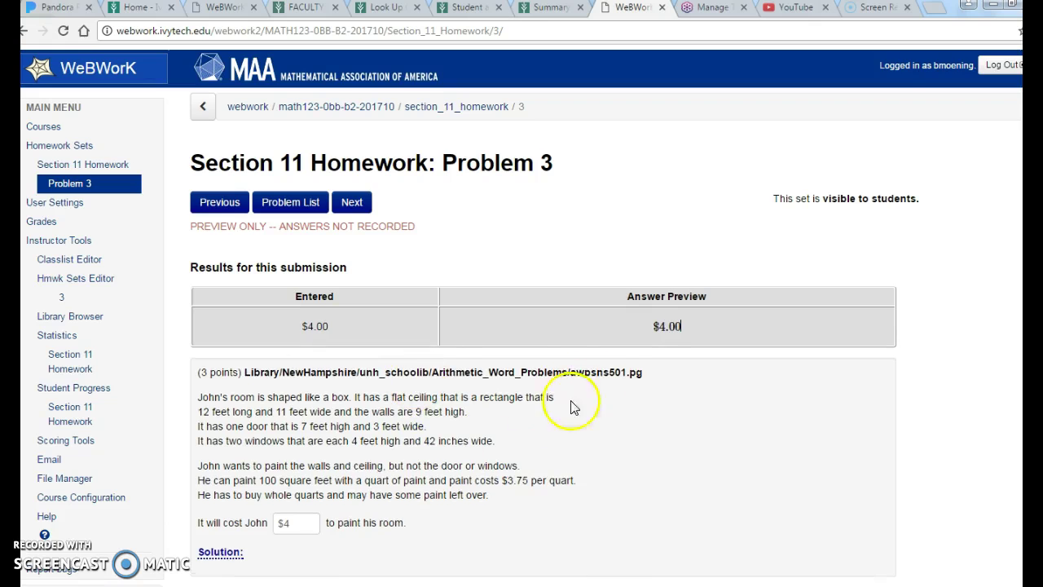
pyautogui.scroll(-1, 279, 184)
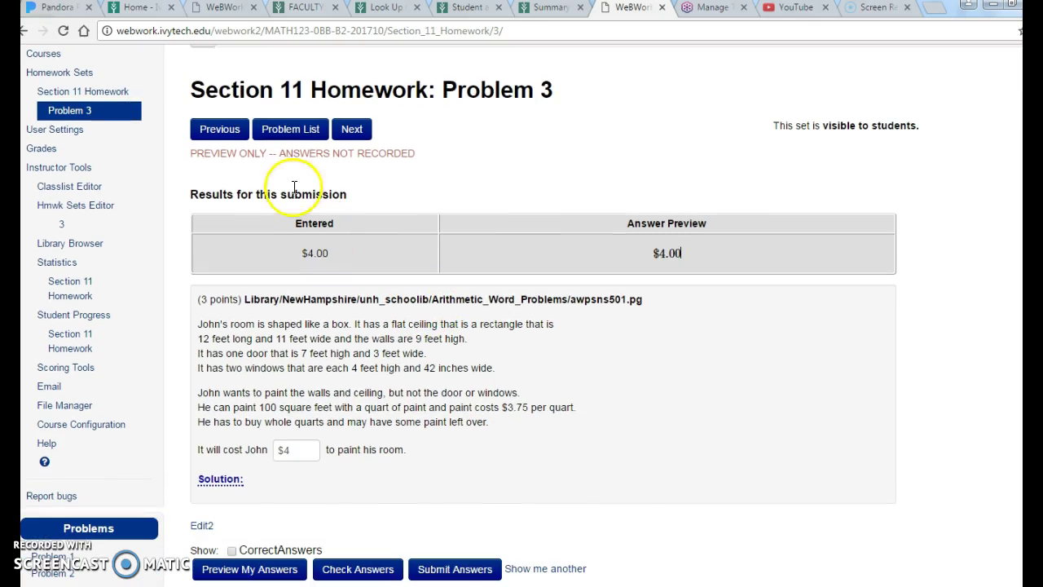
pyautogui.click(469, 569)
# - Change the painting cost answer to $6, submit it and review the result and attempt record
pyautogui.scroll(-1, 326, 502)
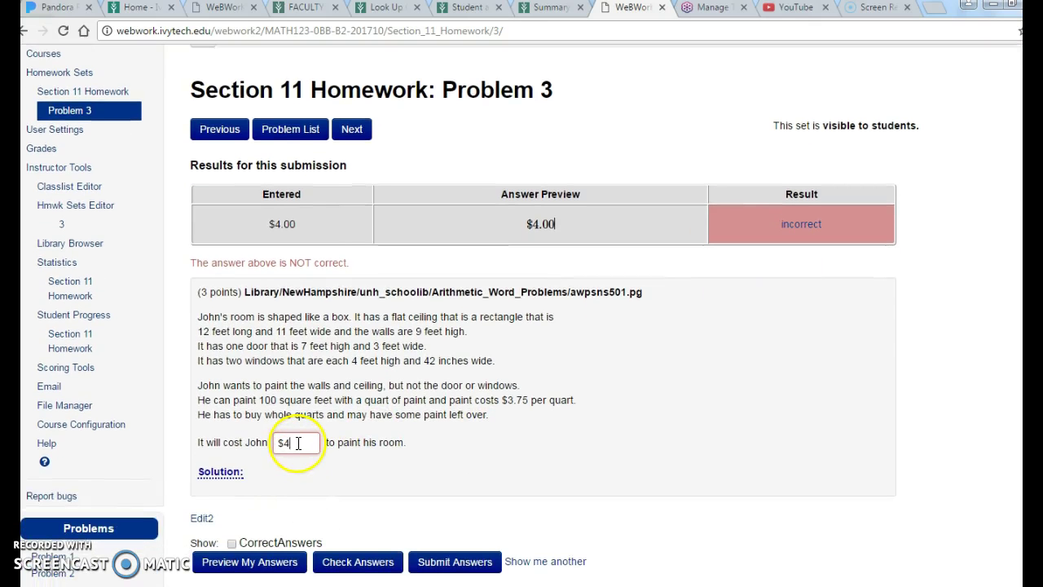
pyautogui.write('6')
pyautogui.click(463, 562)
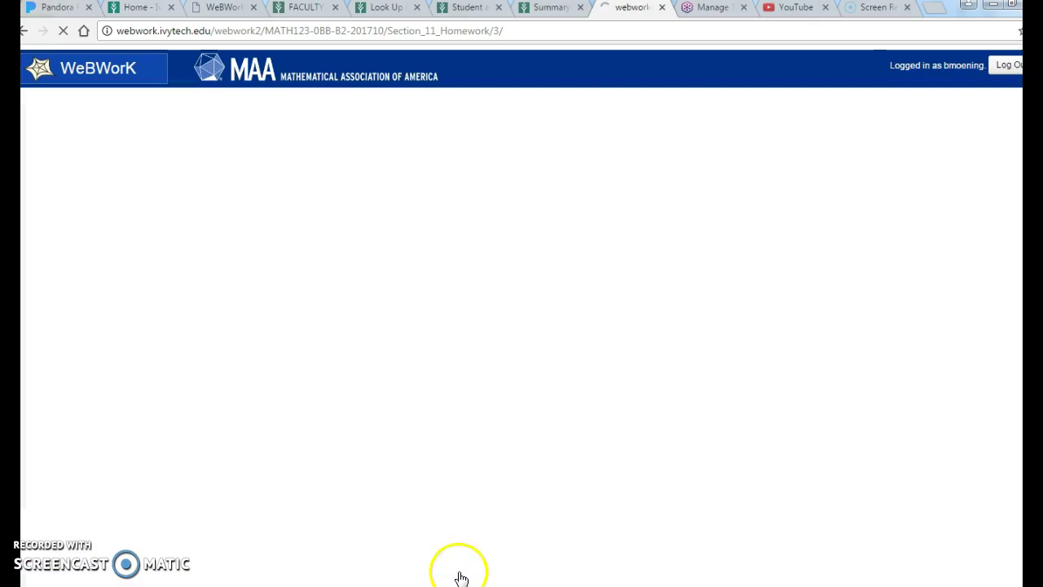
pyautogui.scroll(-2, 757, 424)
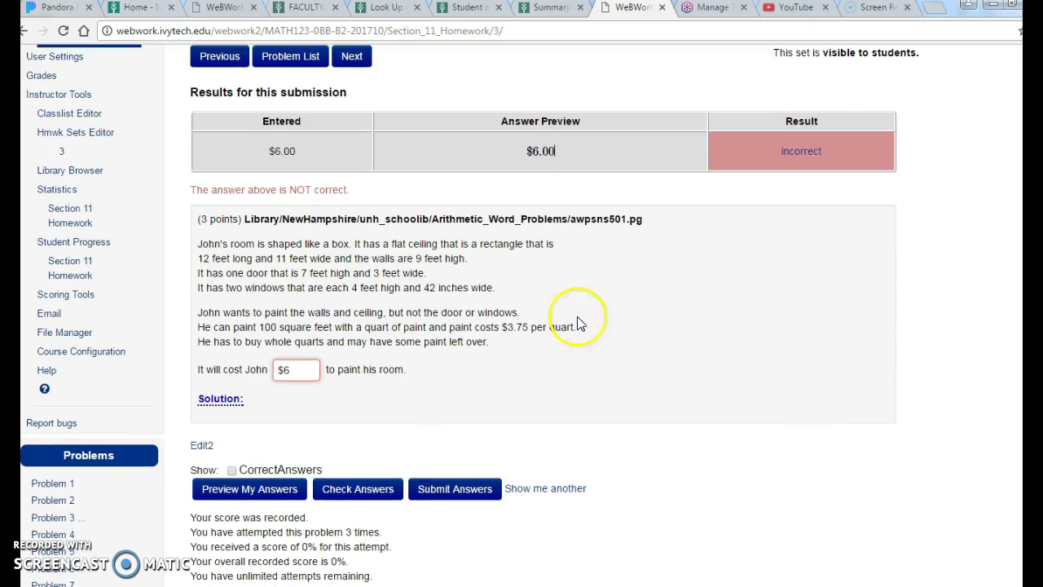
pyautogui.scroll(-2, 766, 224)
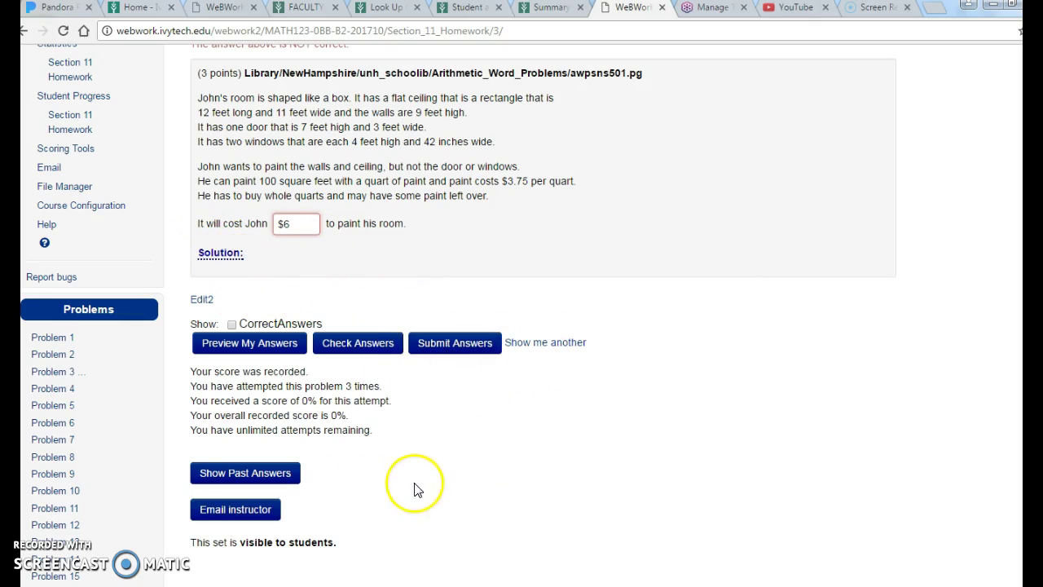
pyautogui.scroll(4, 432, 477)
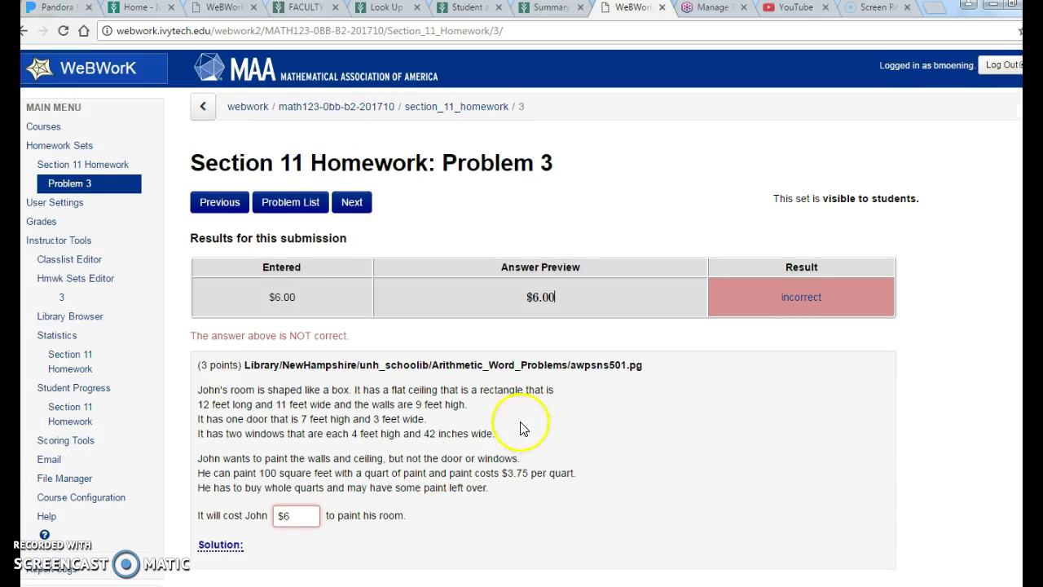
pyautogui.scroll(-2, 505, 407)
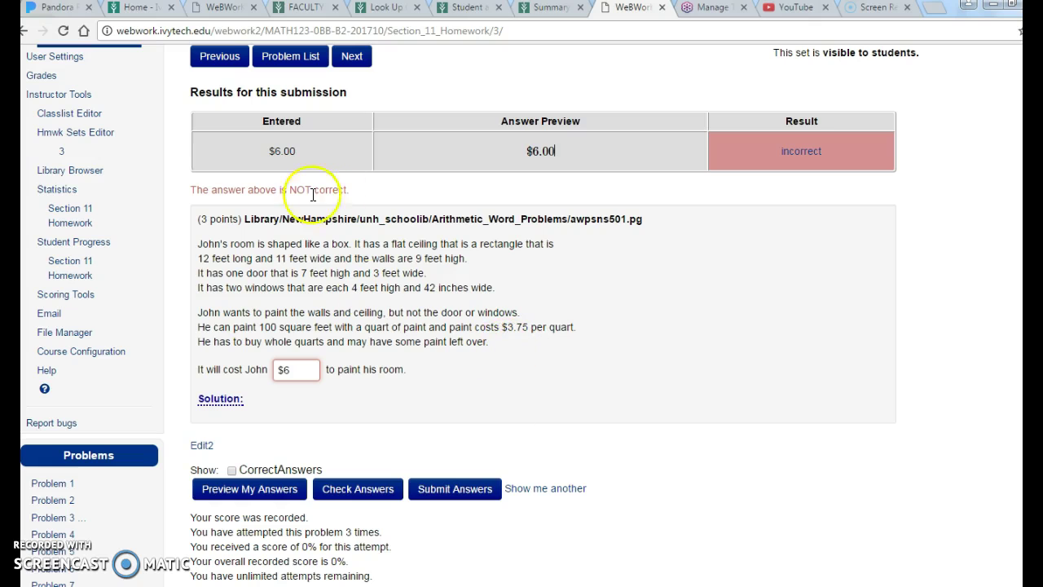
# - Advance through the Section 11 Homework problems to Problem 9 about the area of copier paper
pyautogui.click(352, 57)
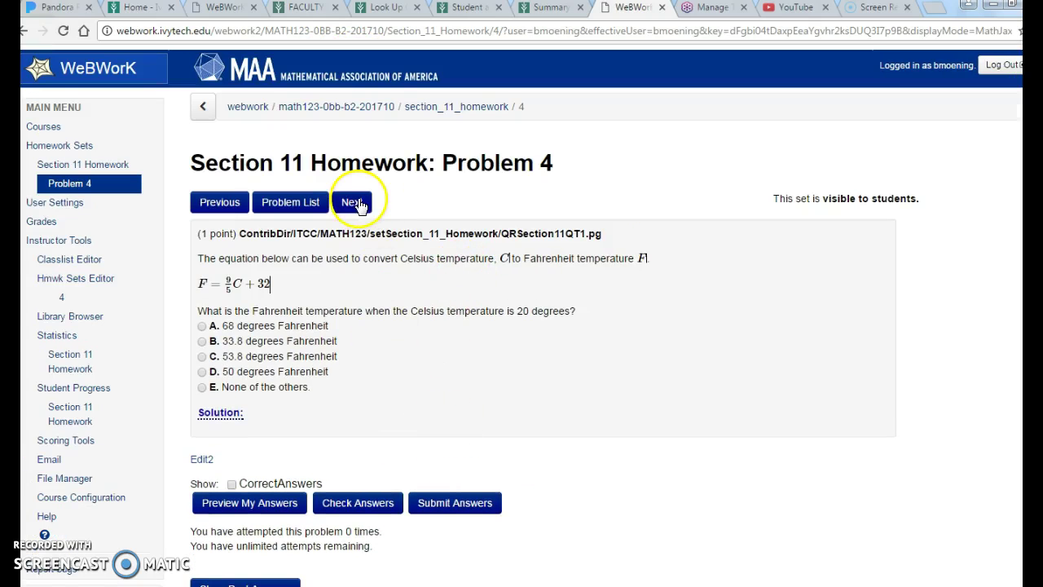
pyautogui.click(358, 208)
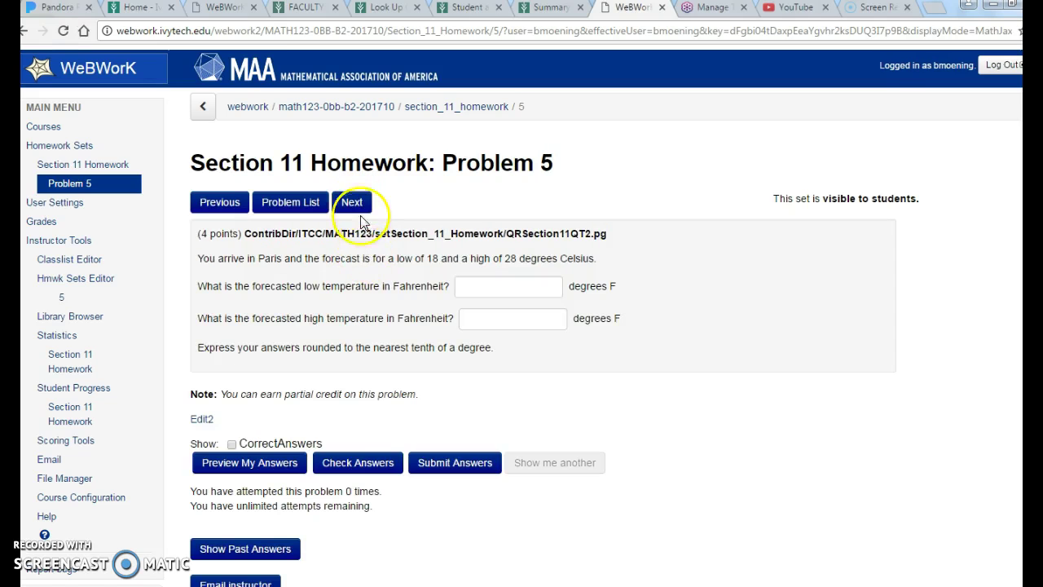
pyautogui.click(359, 207)
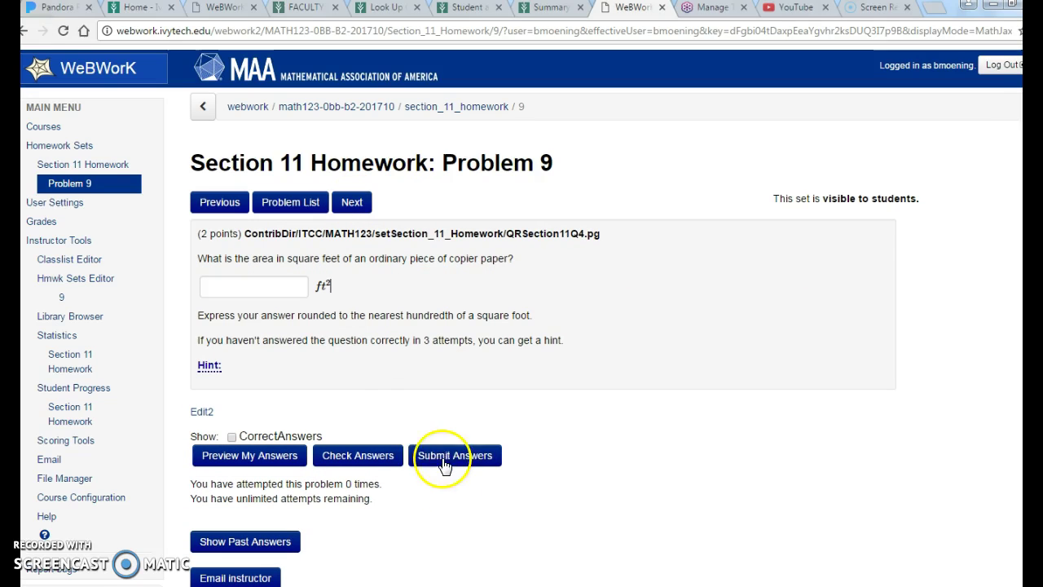
# - Reveal the hint for Problem 9, open its Video Example and look over the rest of the problem page
pyautogui.click(271, 290)
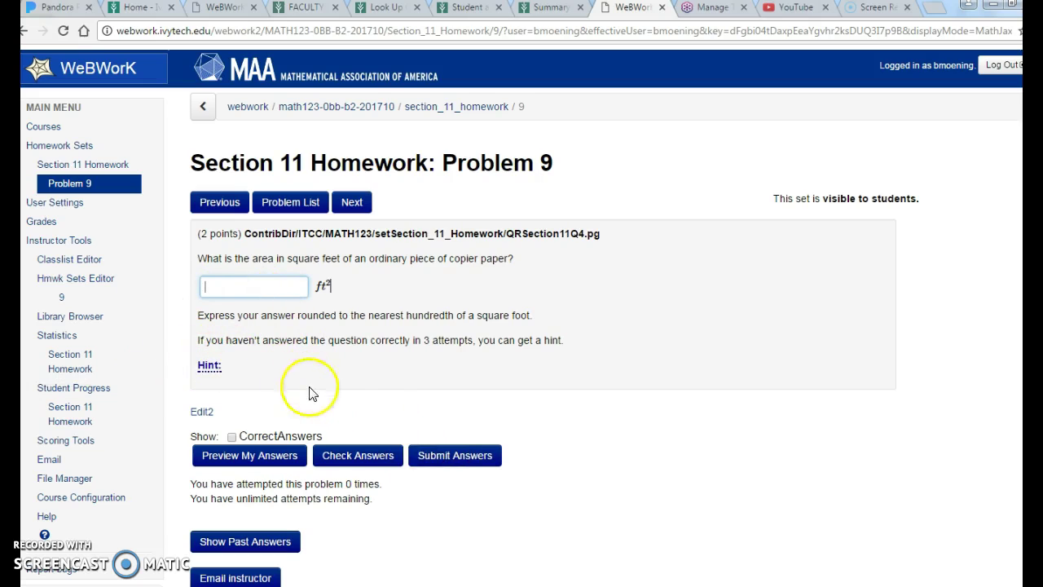
pyautogui.click(207, 367)
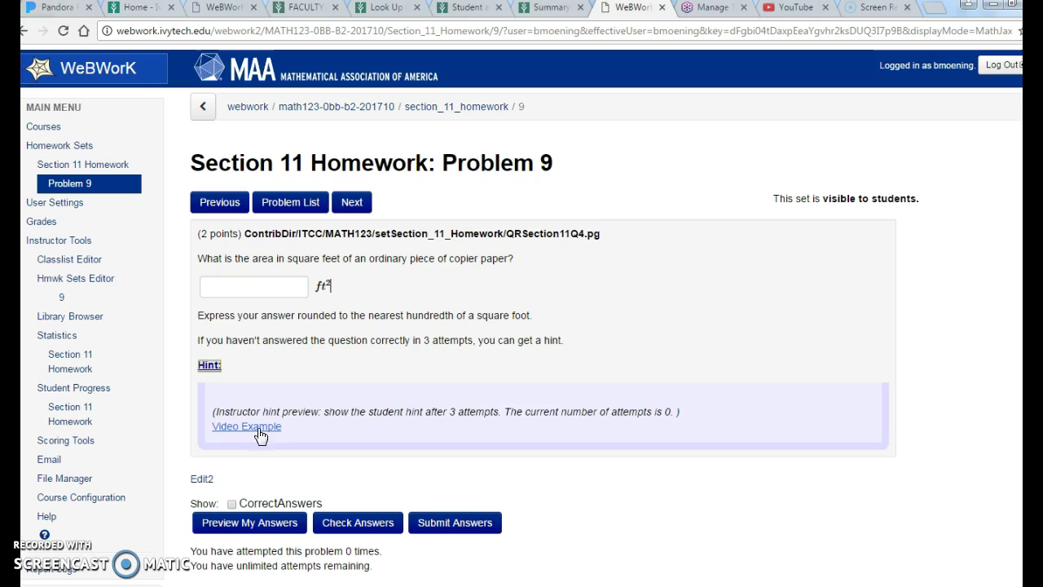
pyautogui.click(248, 430)
pyautogui.scroll(-1, 426, 414)
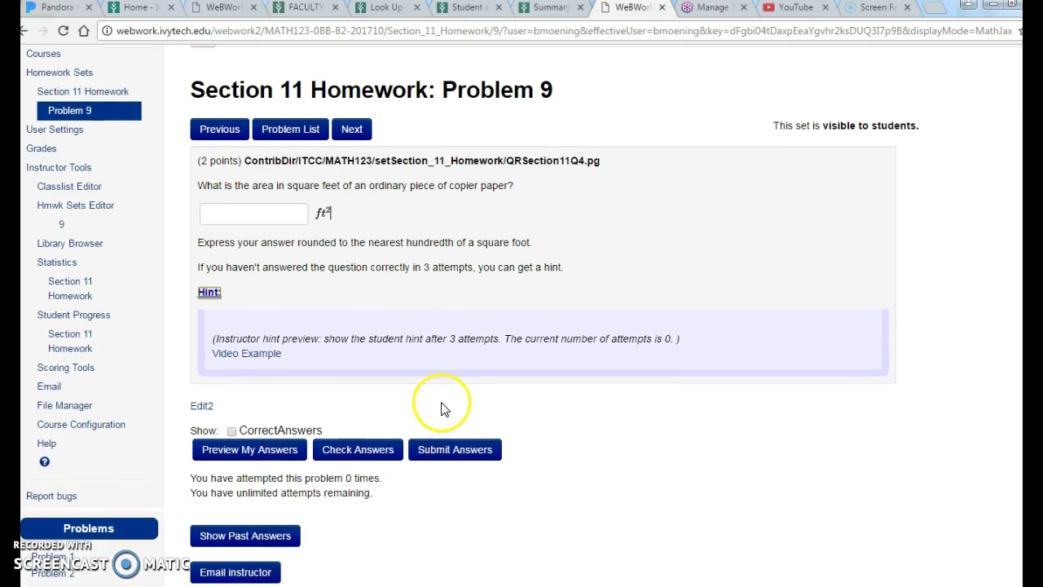
pyautogui.scroll(-1, 563, 380)
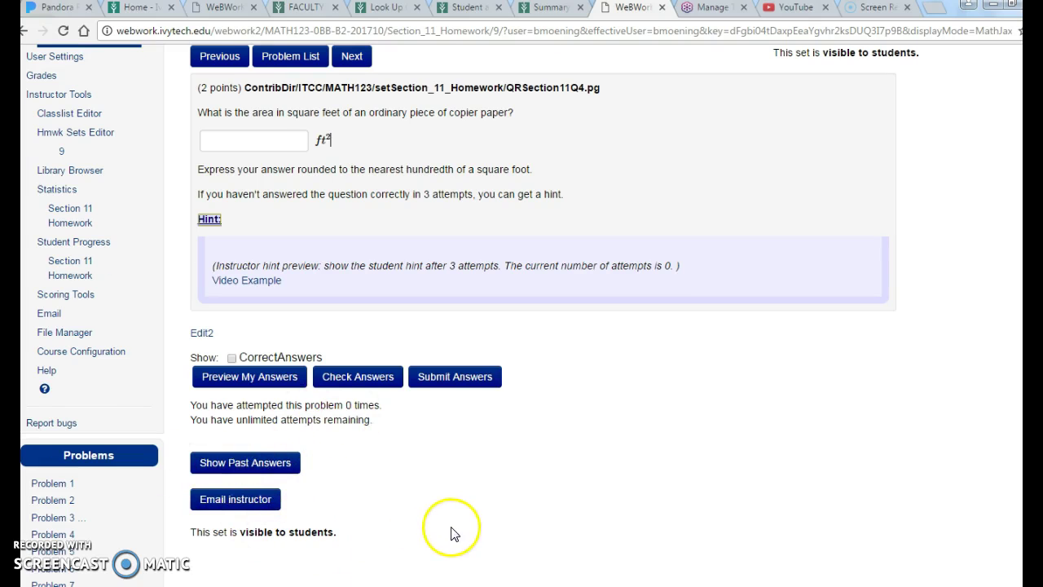
# - Enter 4 as the area of the copier paper in square feet and preview the answer
pyautogui.scroll(1, 424, 542)
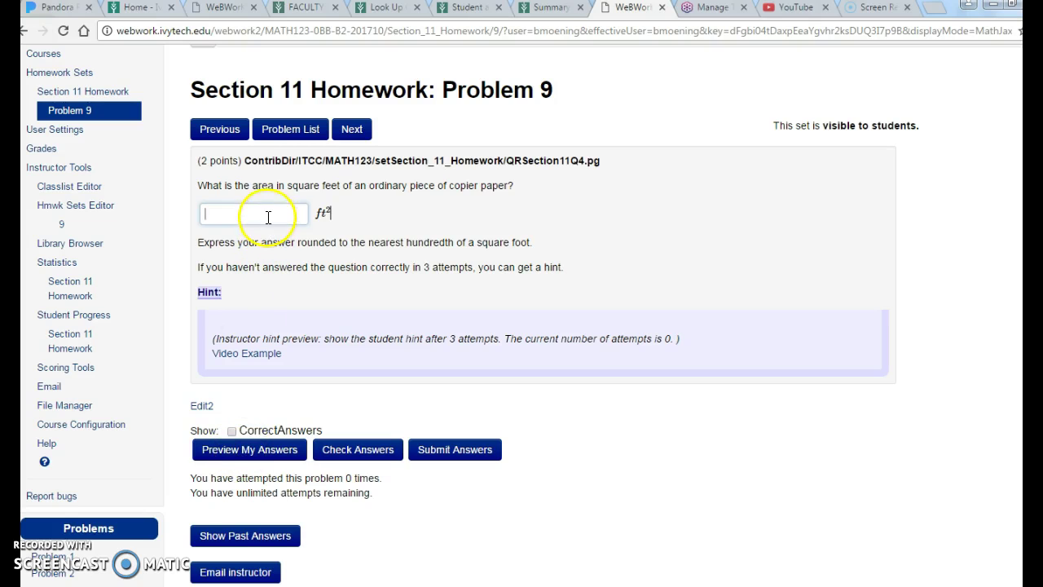
pyautogui.write('4')
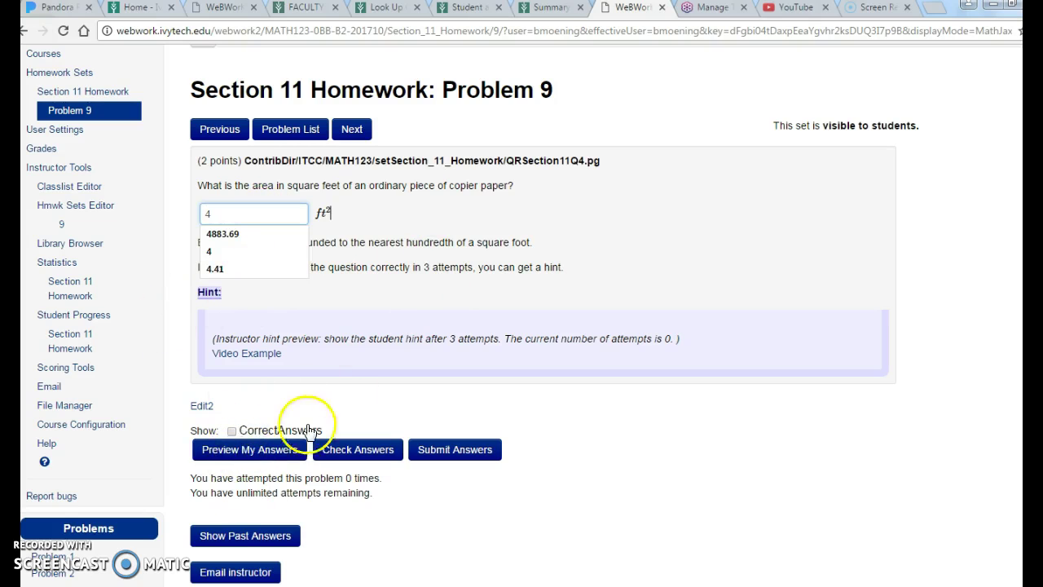
pyautogui.click(281, 456)
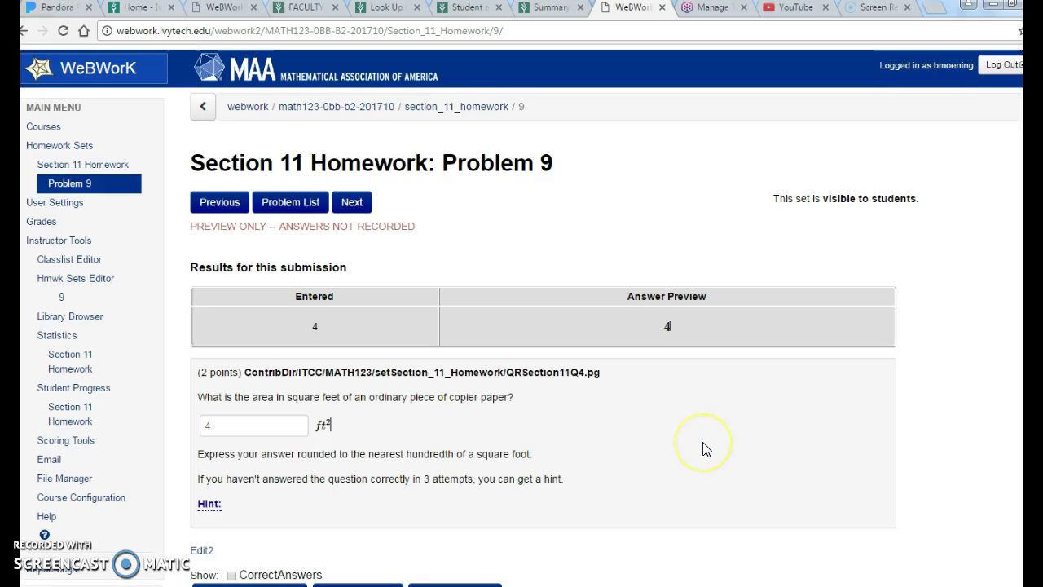
# - Check the copier paper answer without recording it and highlight the notice above the results
pyautogui.scroll(-1, 706, 449)
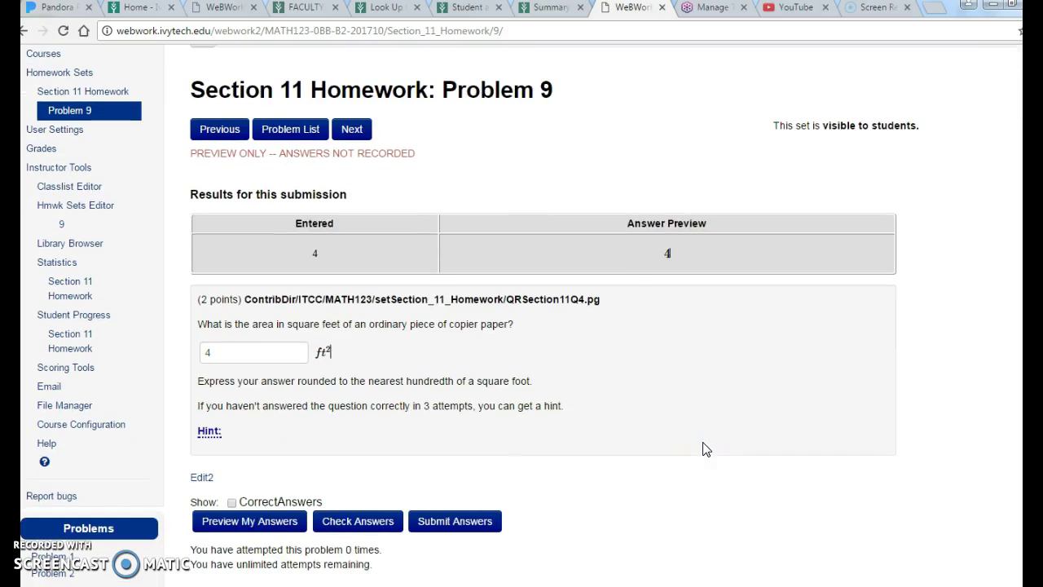
pyautogui.click(343, 526)
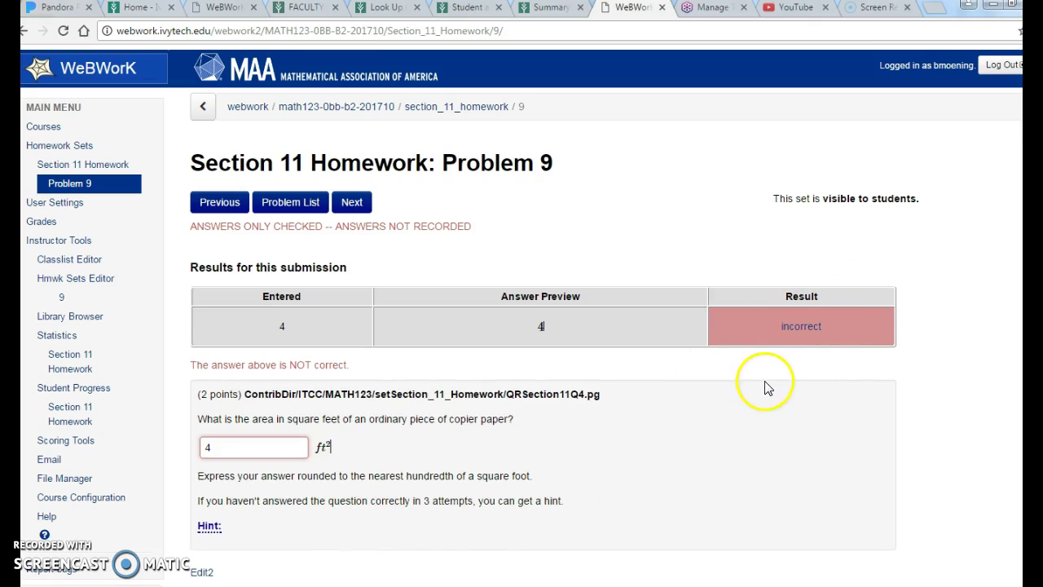
pyautogui.moveTo(180, 217); pyautogui.dragTo(494, 228)
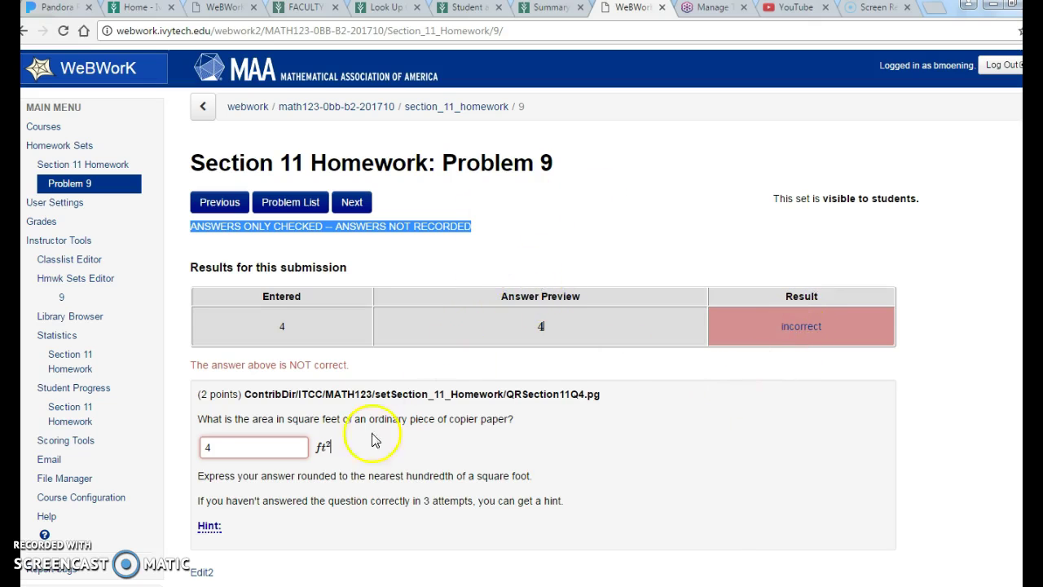
# - Submit the answer 4 for Problem 9 and review its result and attempt record
pyautogui.scroll(-2, 346, 452)
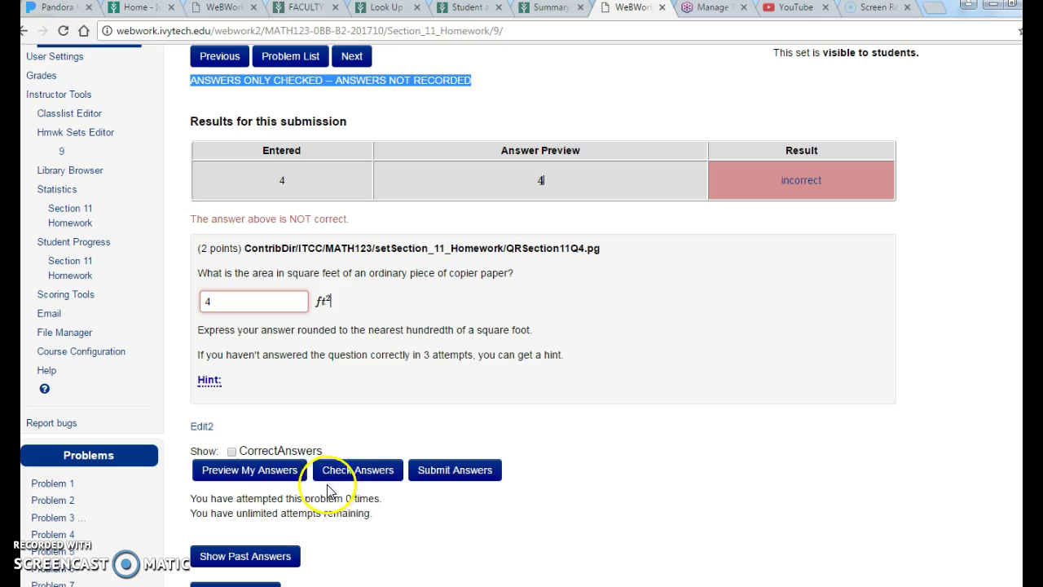
pyautogui.click(440, 470)
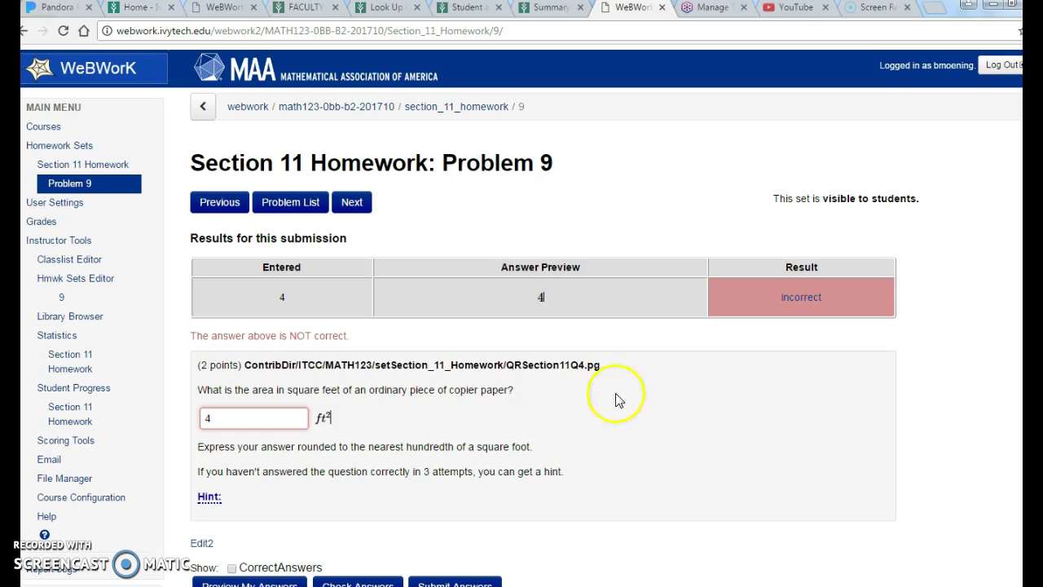
pyautogui.scroll(-3, 621, 420)
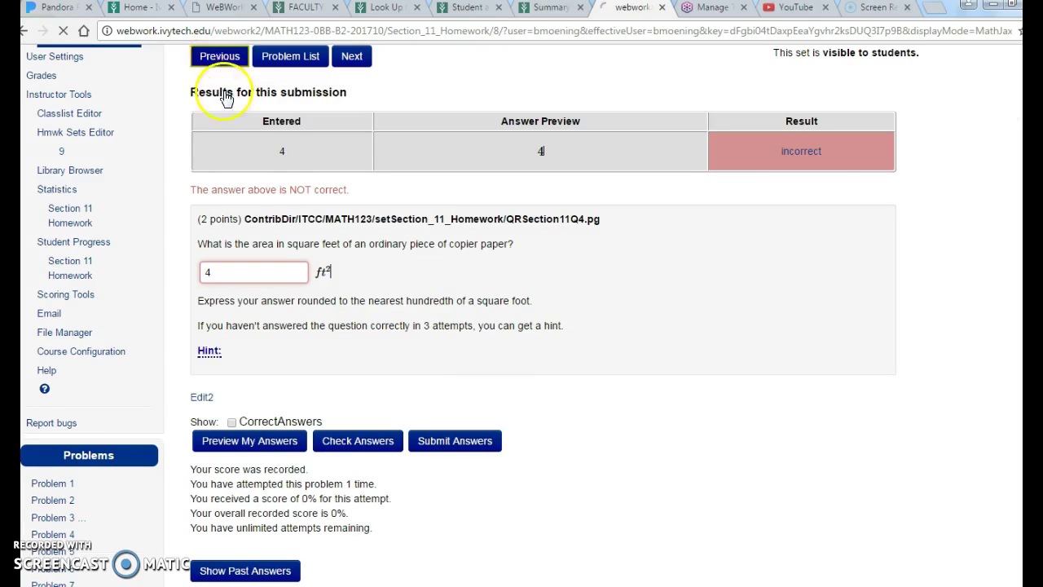
# - Go back to Problem 8 and place the cursor in its degrees Celsius answer box
pyautogui.click(218, 57)
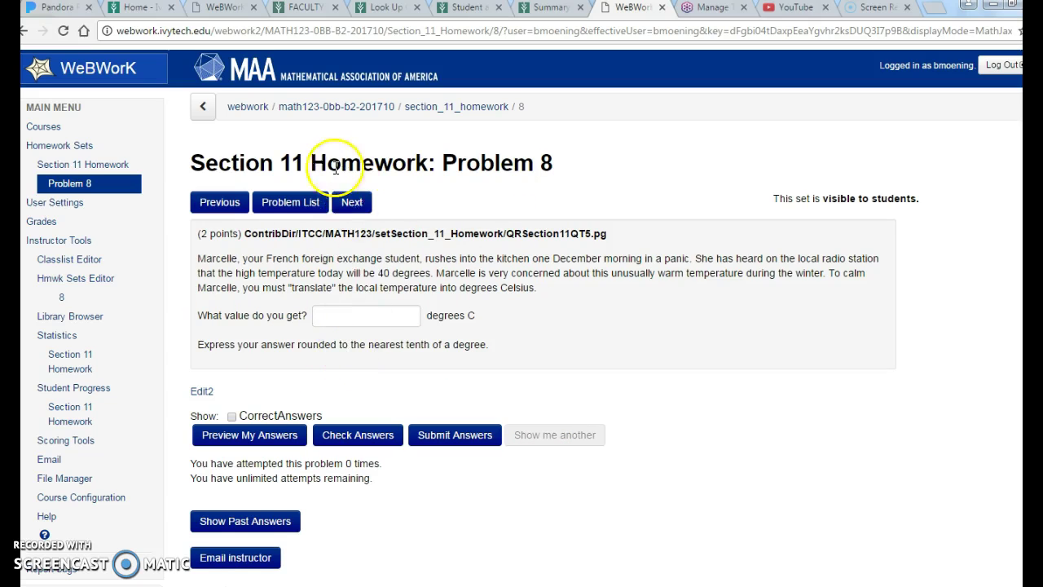
pyautogui.click(336, 318)
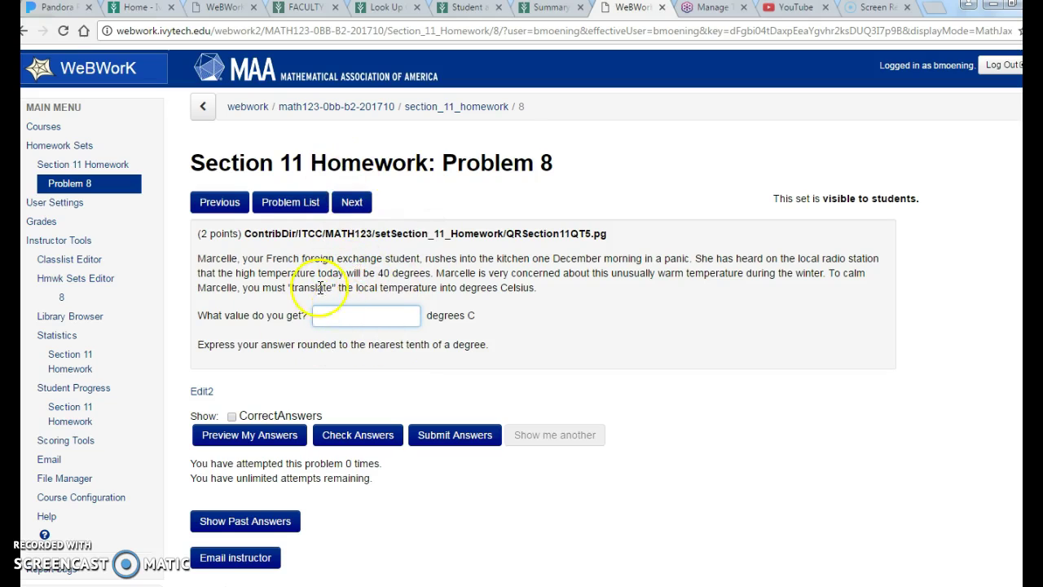
pyautogui.moveTo(568, 448)
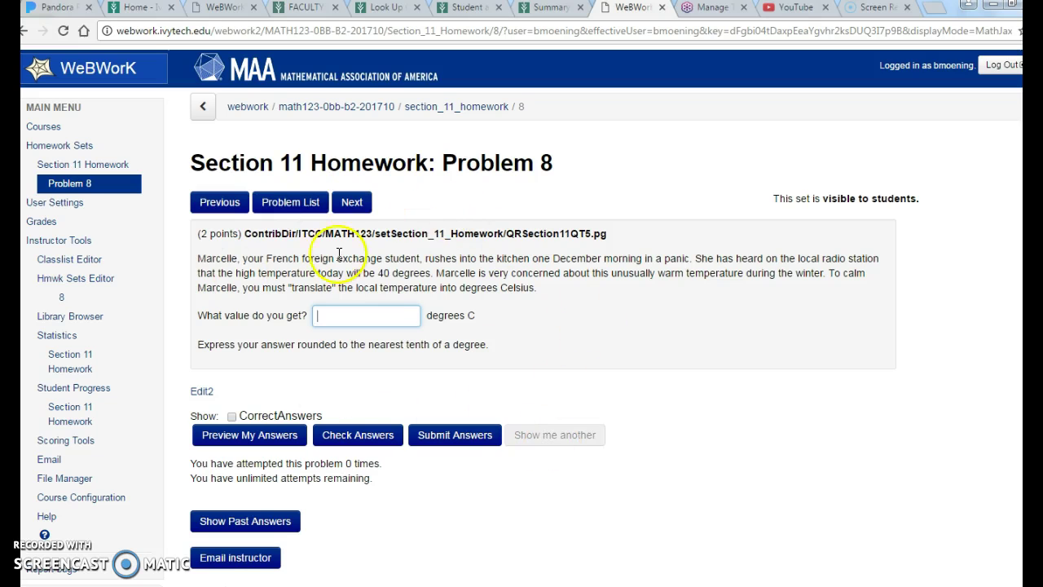
# - Return to the Section 11 Homework problem list and review the attempts and status of each problem
pyautogui.click(297, 204)
pyautogui.scroll(-3, 284, 226)
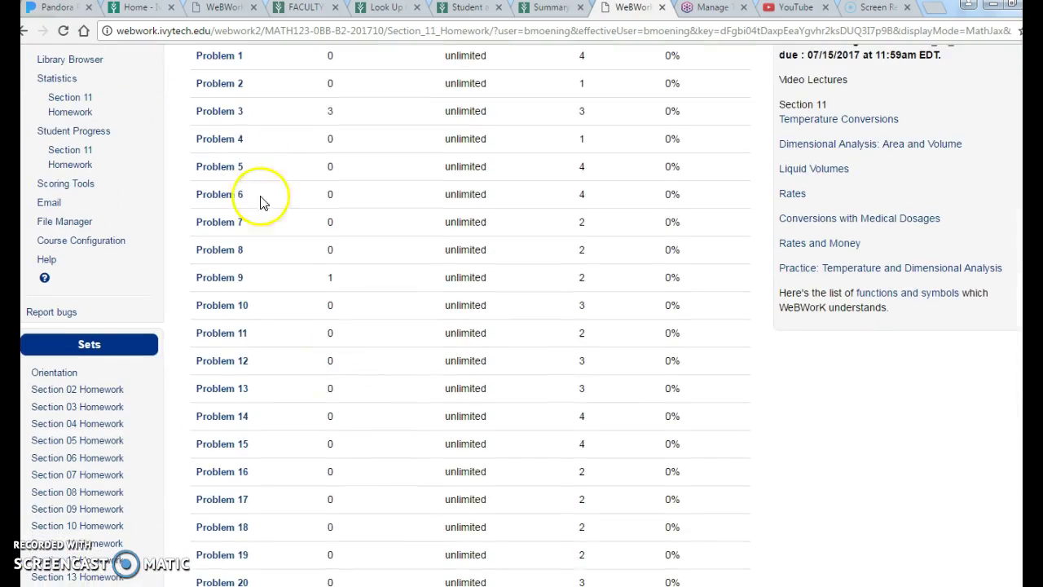
pyautogui.scroll(3, 280, 577)
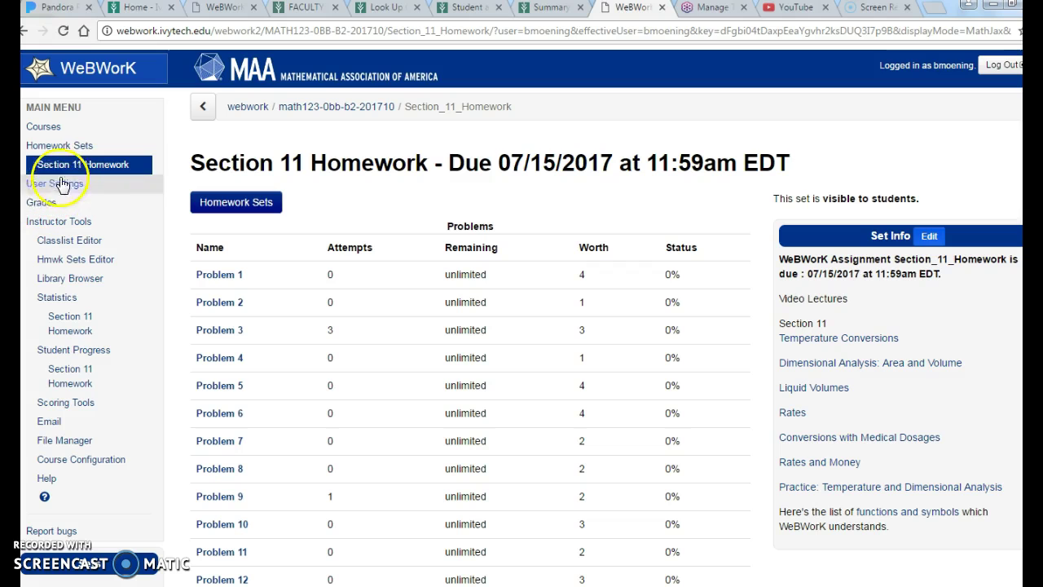
# - Open the grades overview and look through the scores for all homework sets
pyautogui.click(42, 201)
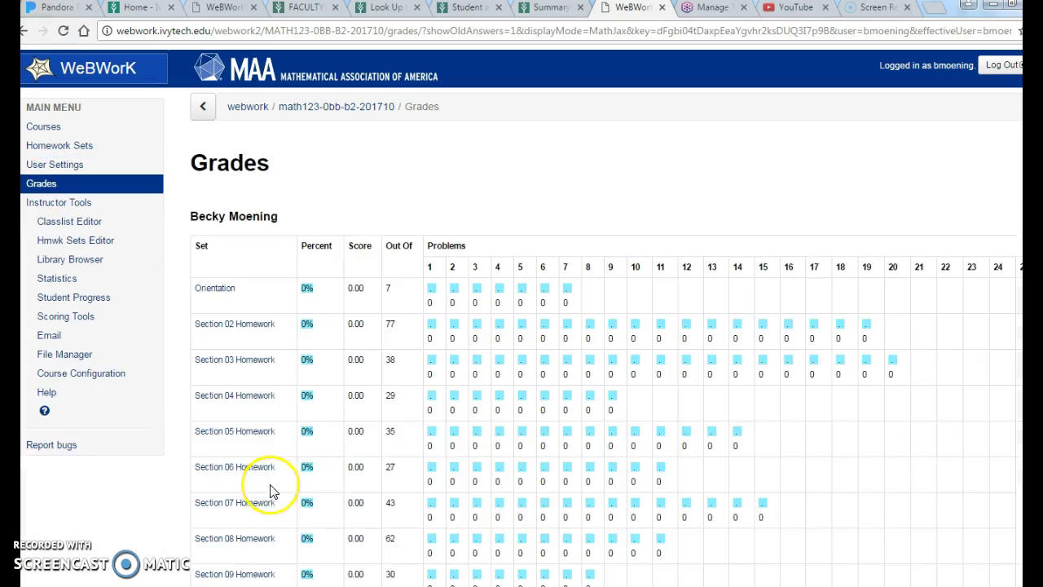
pyautogui.scroll(-9, 310, 485)
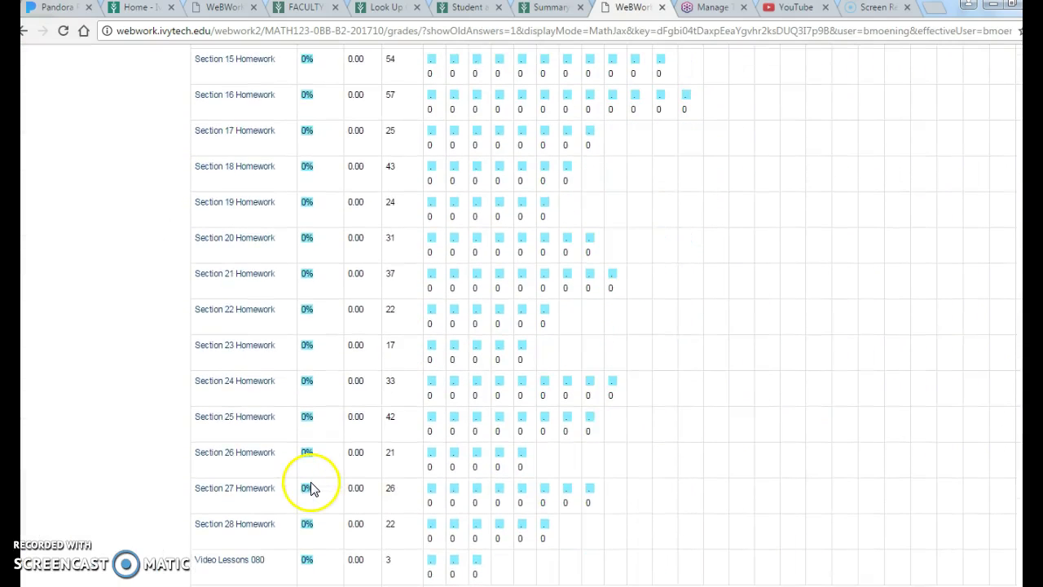
pyautogui.scroll(-3, 313, 487)
pyautogui.scroll(12, 313, 482)
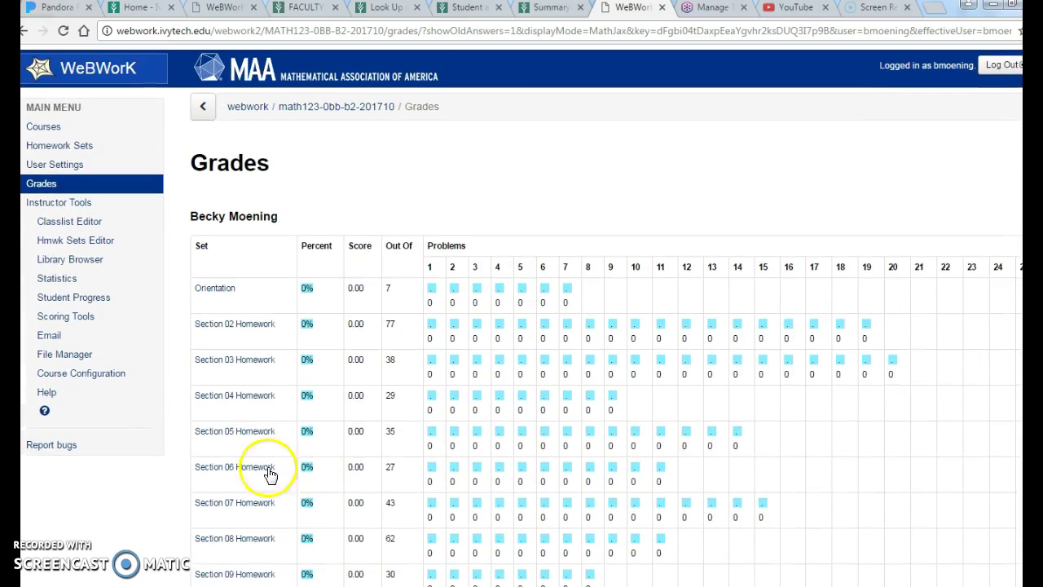
# - Return to the homework sets and open Problem 1 of the Video Lessons 080 set
pyautogui.click(65, 147)
pyautogui.scroll(-10, 512, 375)
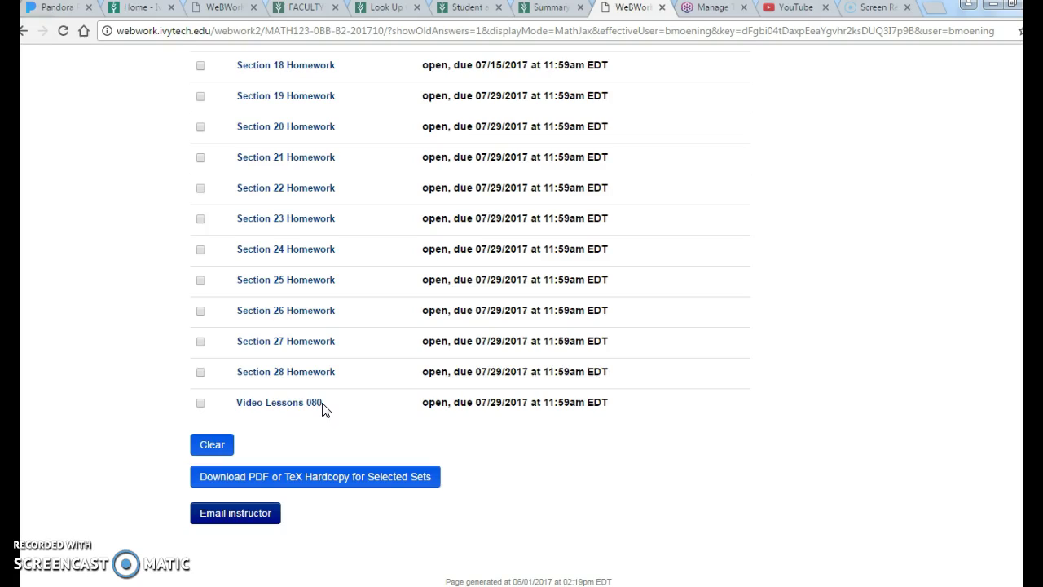
pyautogui.click(293, 410)
pyautogui.scroll(1, 291, 409)
pyautogui.click(297, 481)
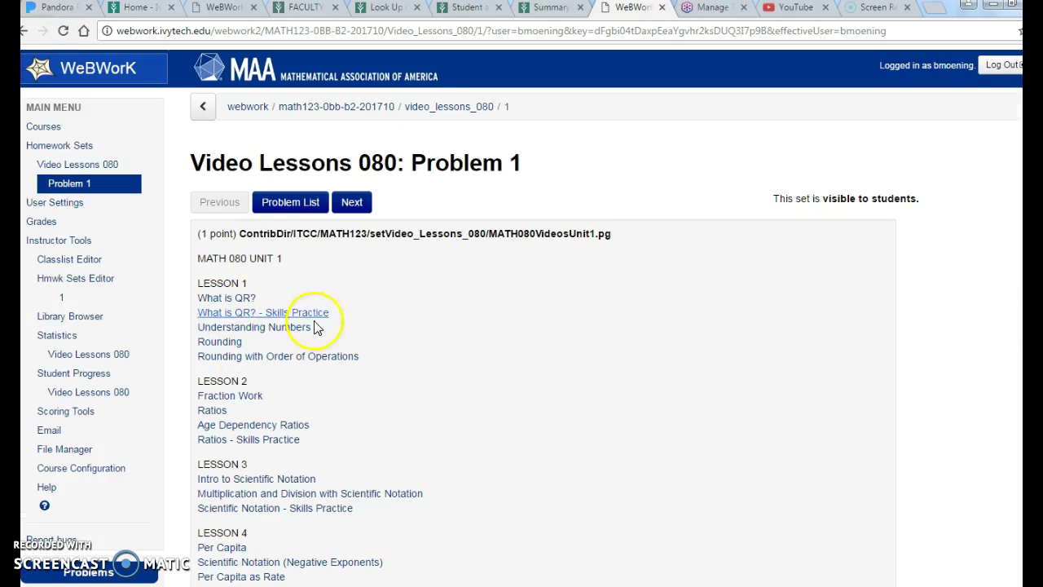
# - Look through the MATH 080 Unit 1 video links for Lessons 1 to 9
pyautogui.scroll(-3, 449, 400)
pyautogui.scroll(-1, 455, 406)
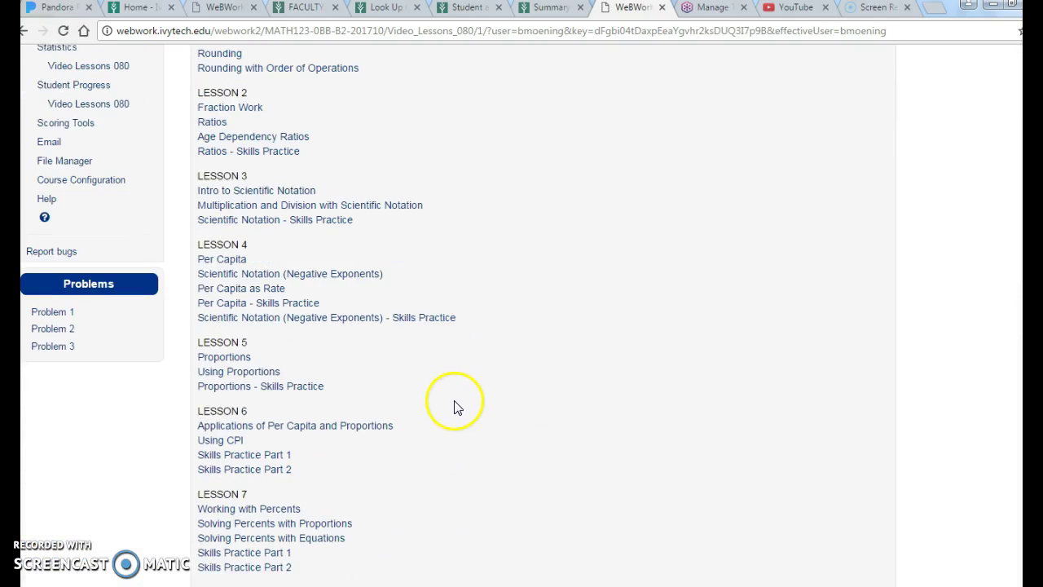
pyautogui.scroll(-3, 456, 407)
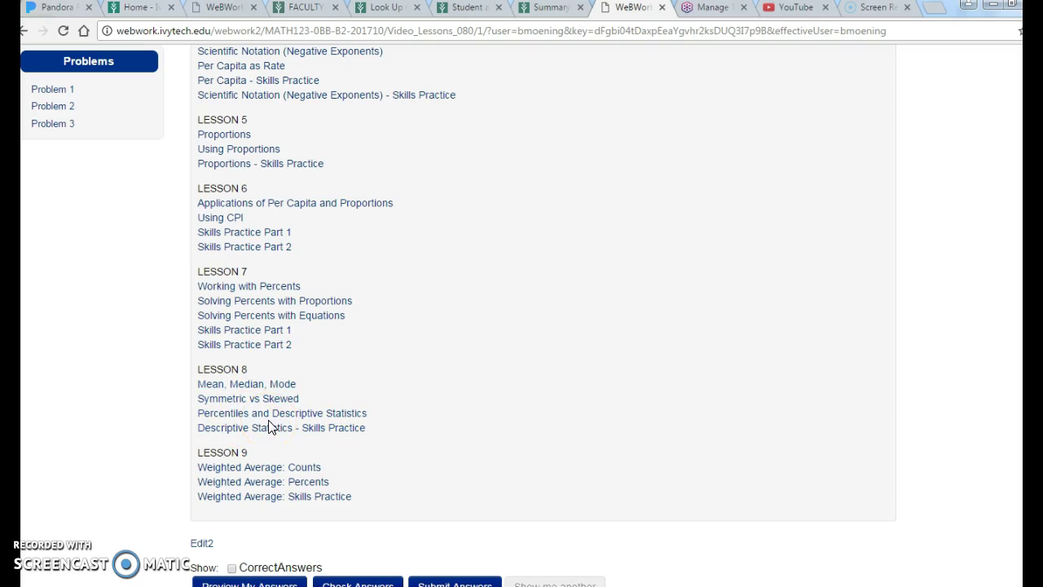
pyautogui.scroll(2, 394, 436)
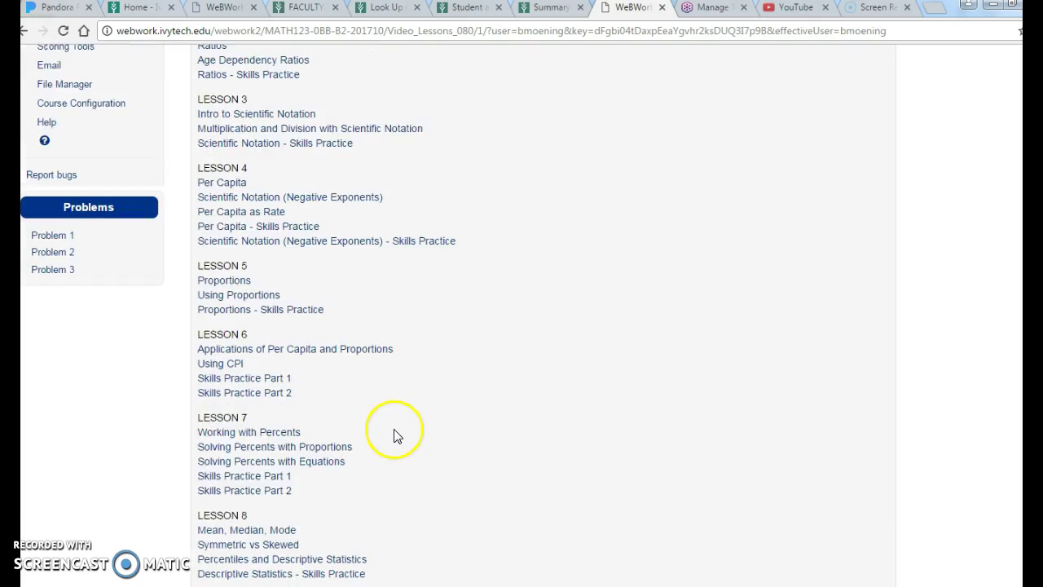
pyautogui.scroll(-3, 394, 435)
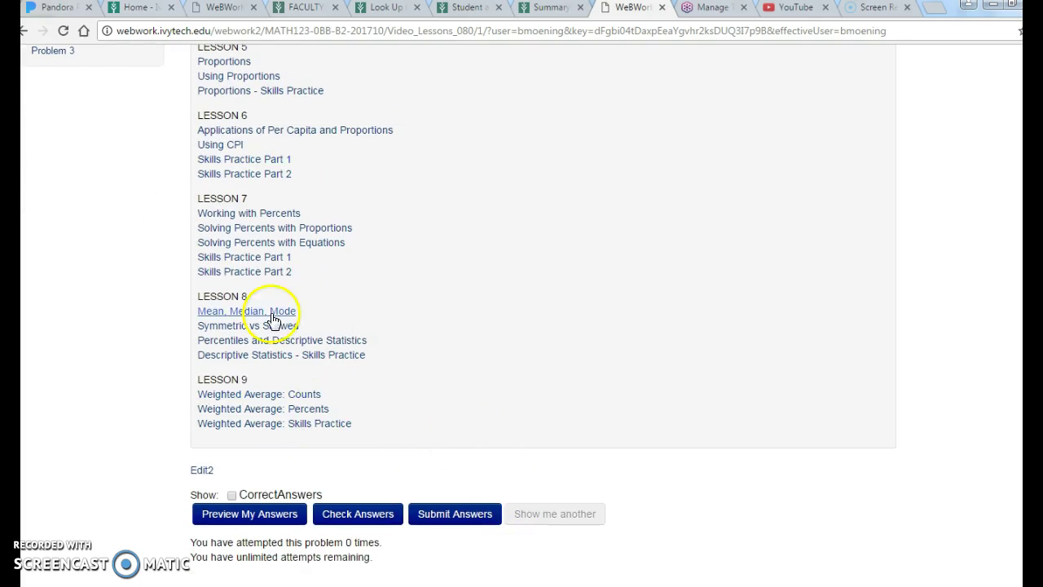
# - Go back to the Video Lessons 080 problem list and open Problem 2
pyautogui.scroll(8, 293, 334)
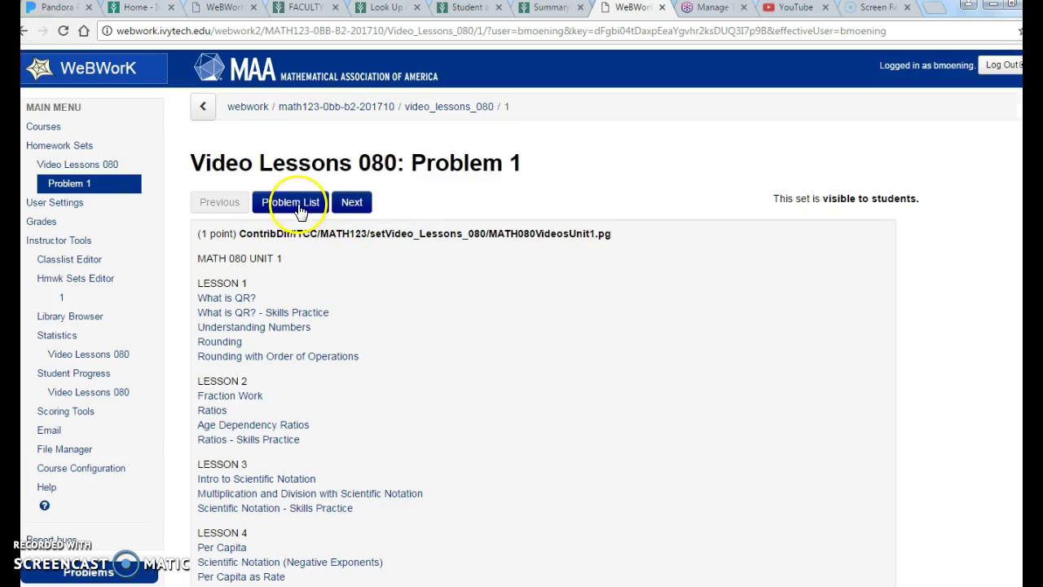
pyautogui.click(300, 205)
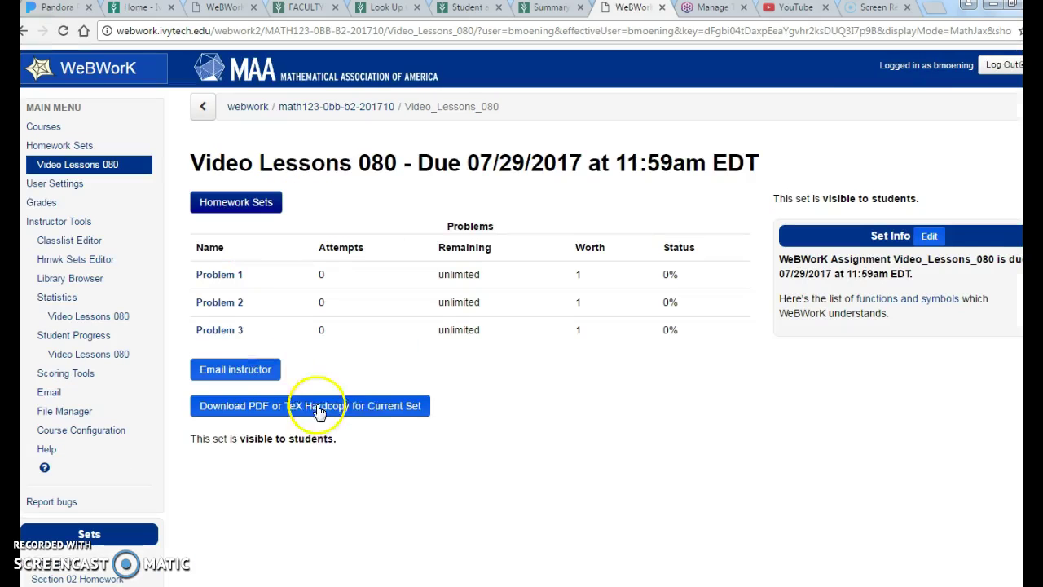
pyautogui.click(235, 300)
# - Look through the MATH 080 Unit 2 video links and return to the Video Lessons 080 problem list
pyautogui.scroll(-5, 458, 368)
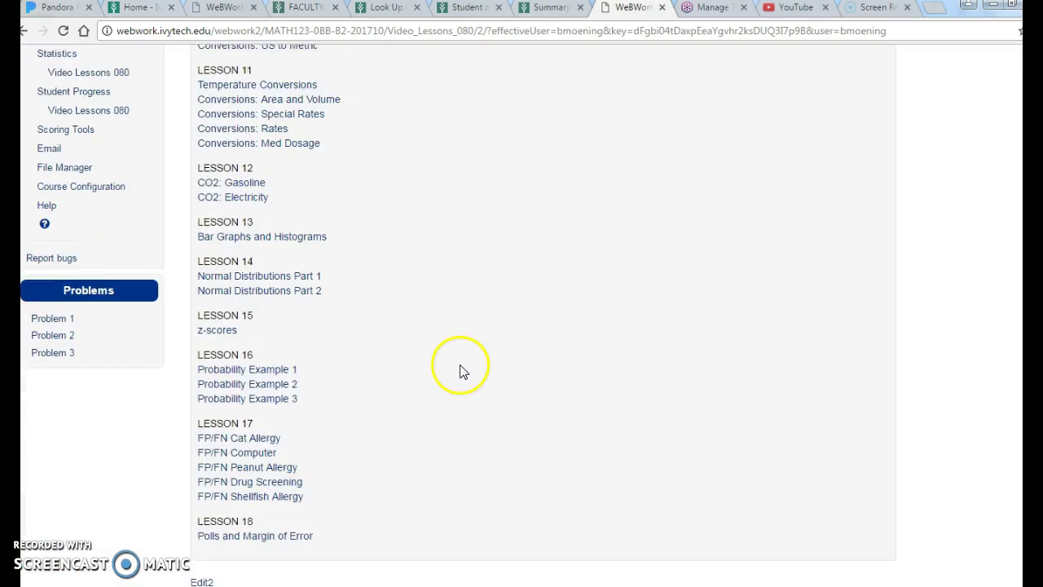
pyautogui.scroll(-2, 460, 370)
pyautogui.scroll(10, 461, 372)
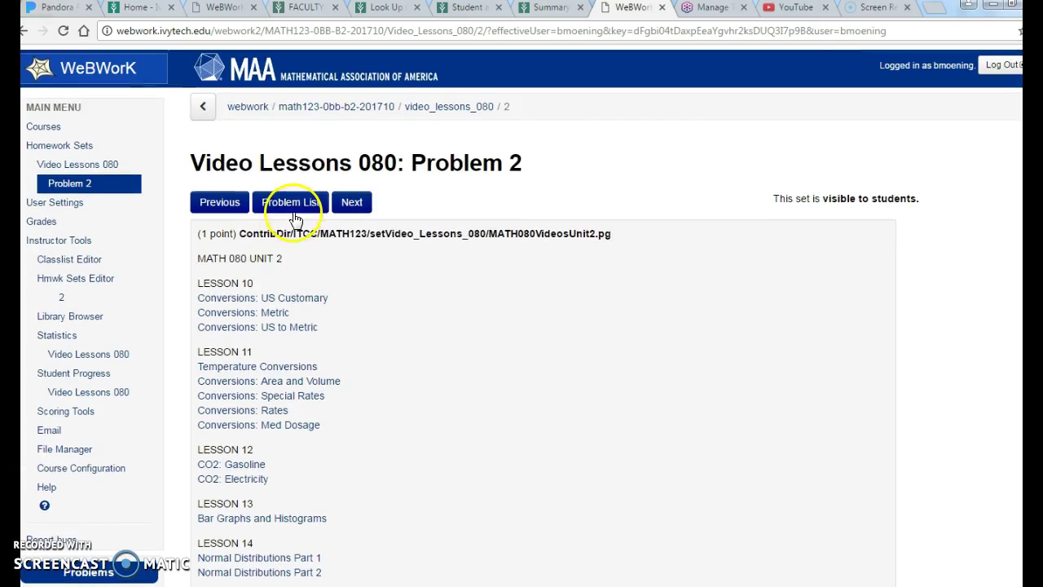
pyautogui.click(289, 204)
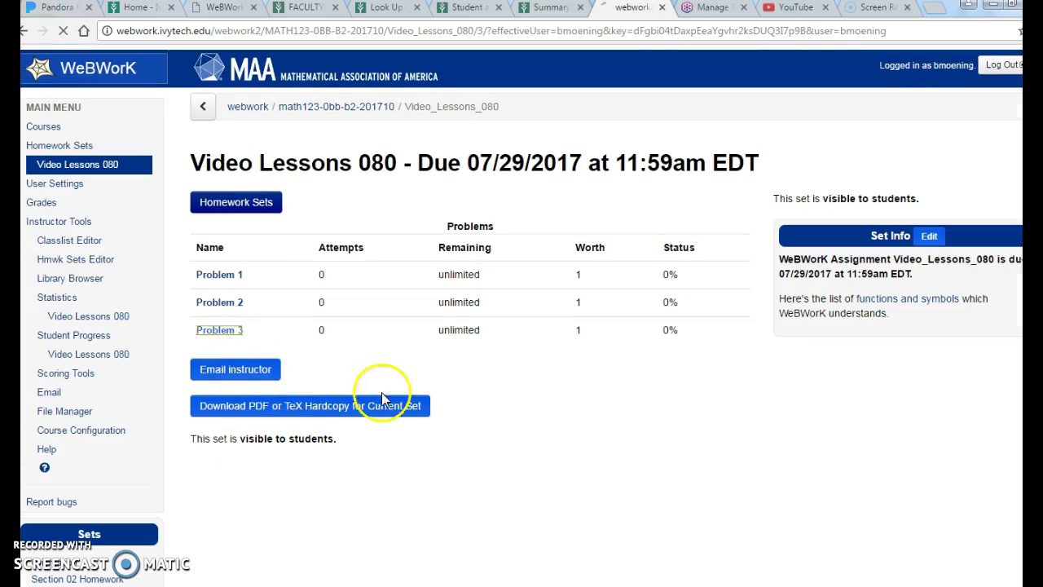
# - View Problem 3 of the Video Lessons 080 set and return to the course's list of homework sets
pyautogui.click(222, 330)
pyautogui.click(277, 208)
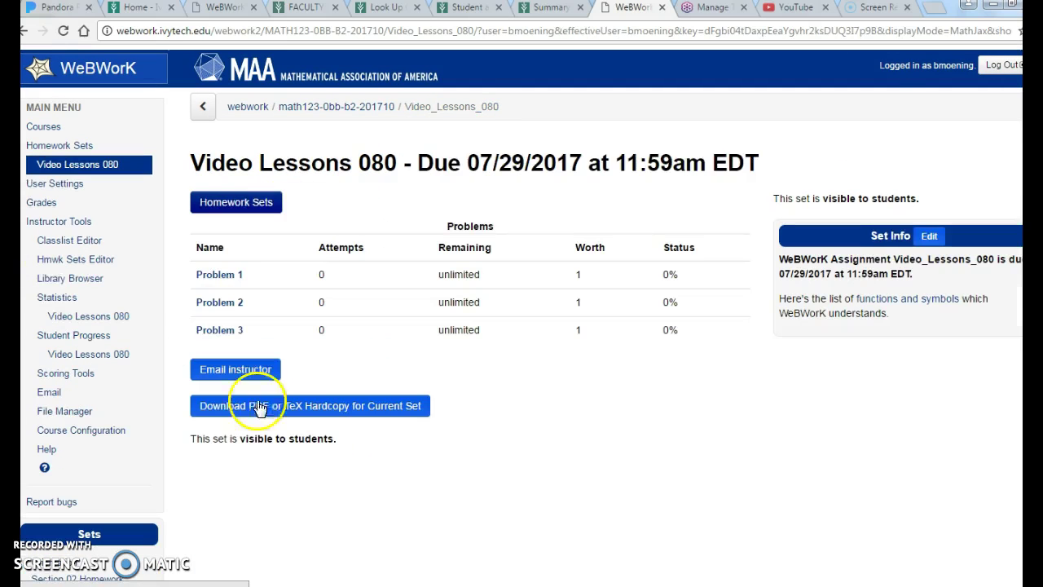
pyautogui.click(82, 145)
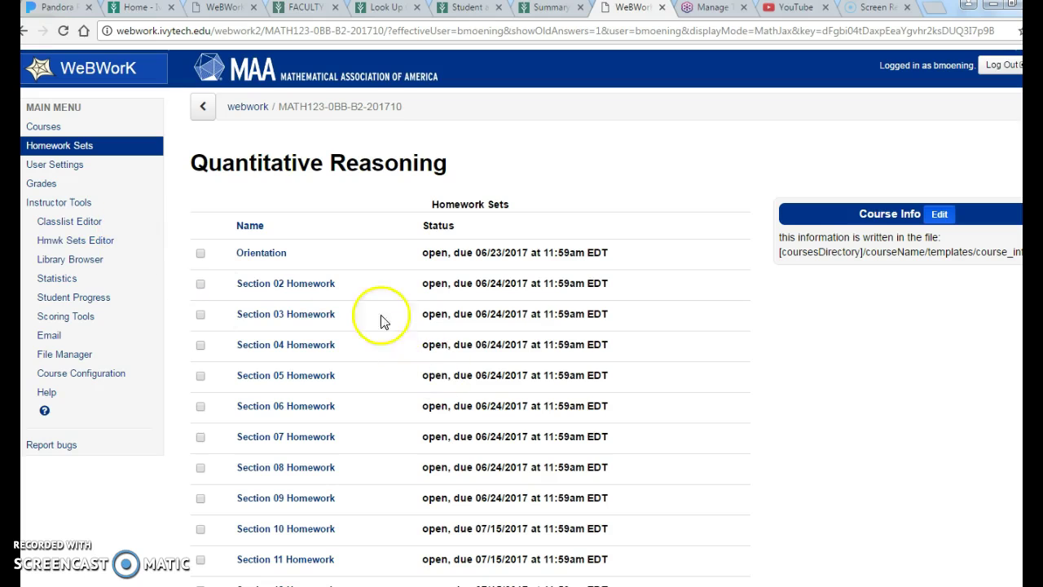
# - Look through the Section 02 Homework page with its video lecture links, and open the Section 06 Homework set from the homework sets list
pyautogui.click(294, 291)
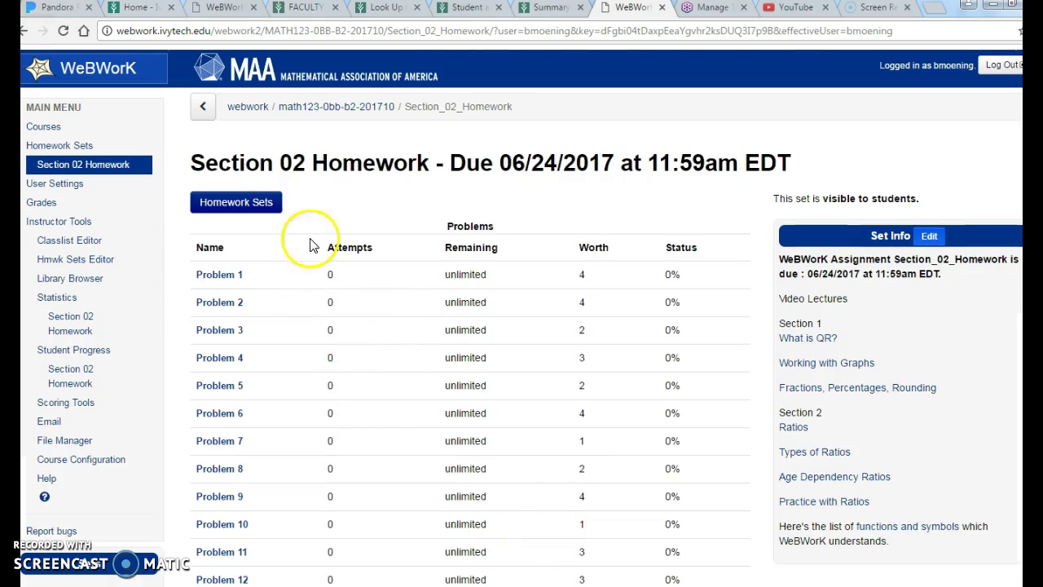
pyautogui.scroll(-1, 878, 463)
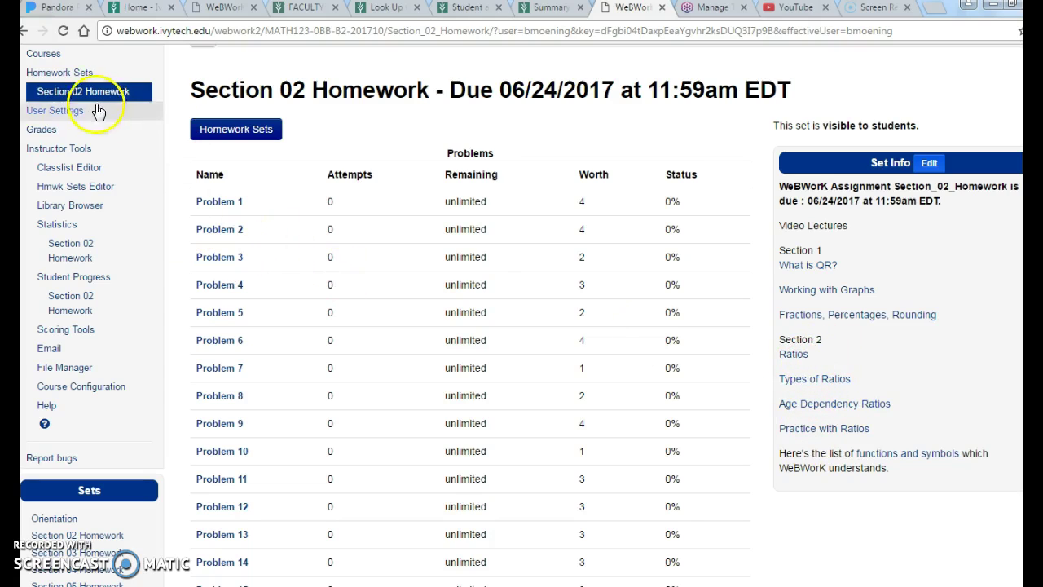
pyautogui.click(60, 72)
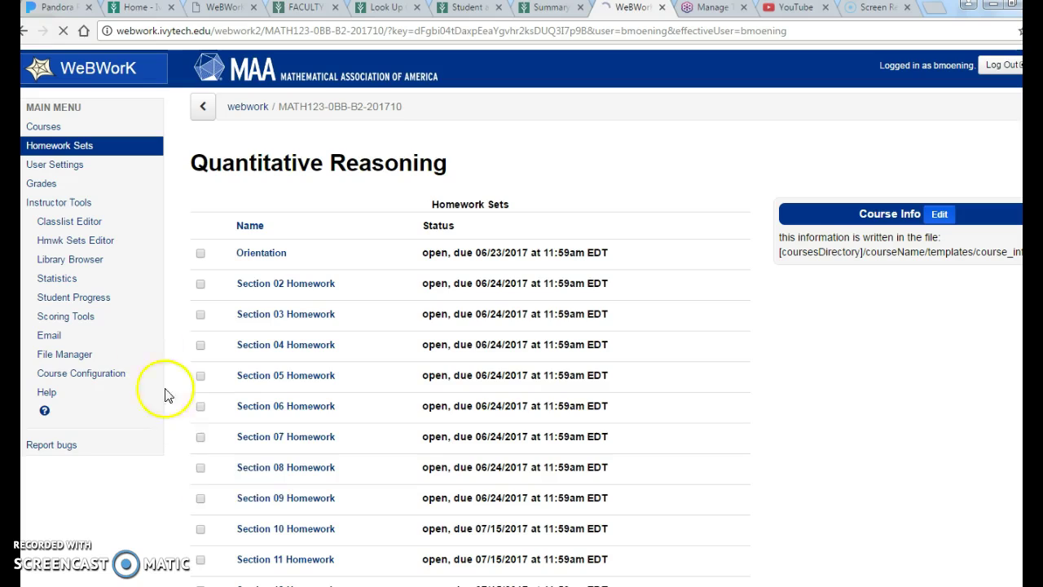
pyautogui.click(265, 407)
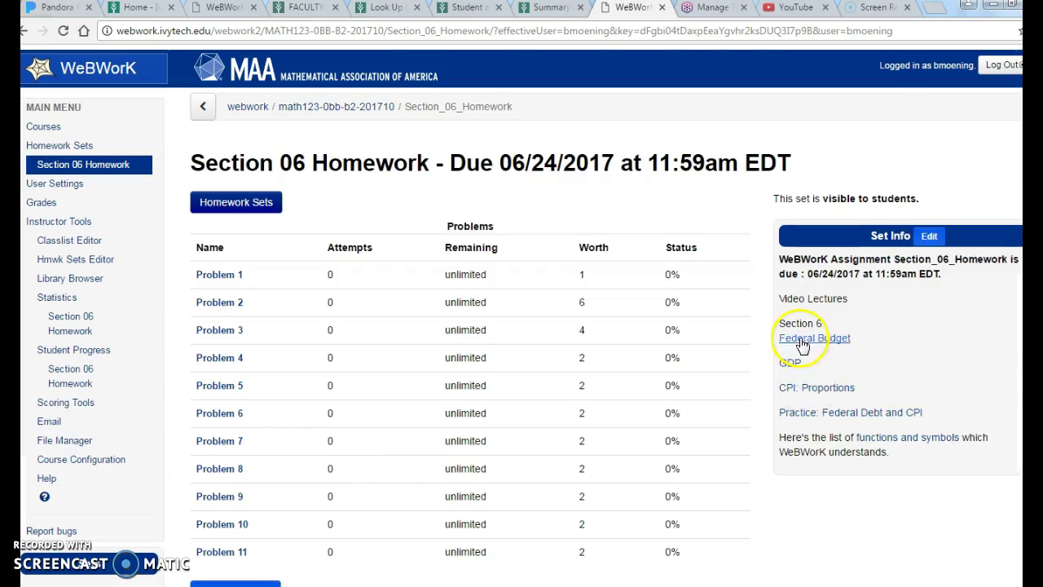